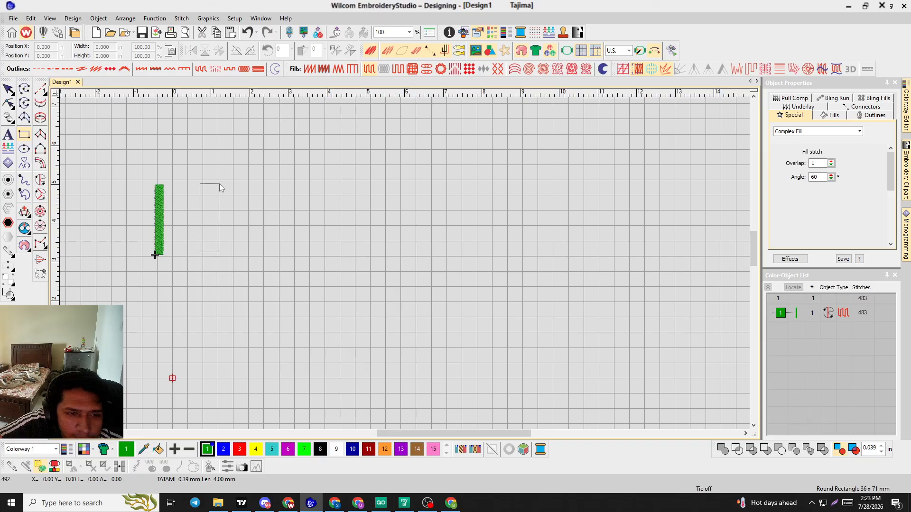
# Draw three more filled rectangles of different sizes beside the two existing ones
pyautogui.moveTo(263, 235); pyautogui.dragTo(264, 256)
pyautogui.moveTo(304, 168); pyautogui.dragTo(306, 156)
pyautogui.moveTo(334, 212); pyautogui.dragTo(351, 264)
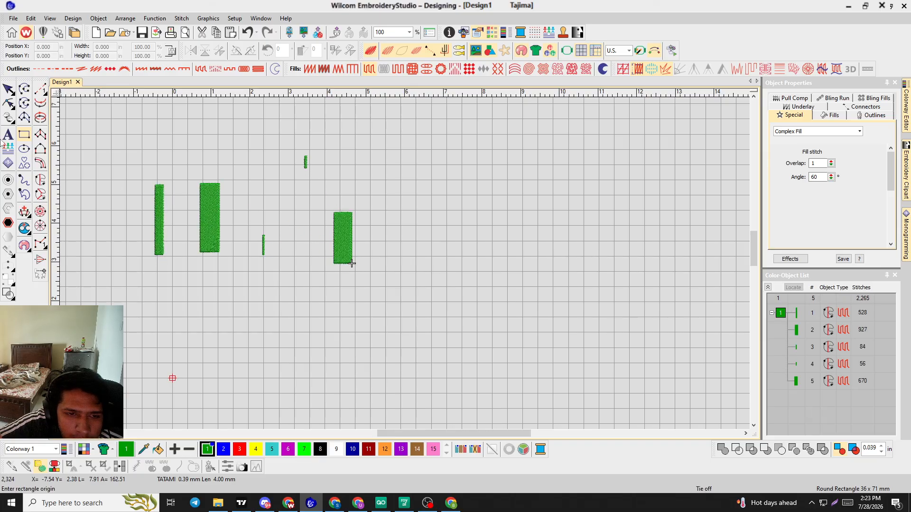
# Select all five filled rectangles and group them
pyautogui.click(8, 89)
pyautogui.click(415, 143)
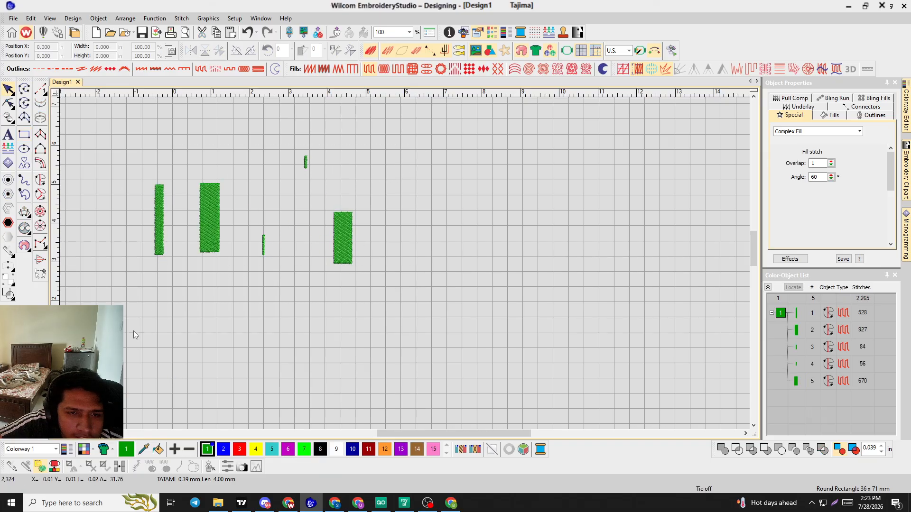
pyautogui.moveTo(129, 337); pyautogui.dragTo(129, 337)
pyautogui.click(125, 18)
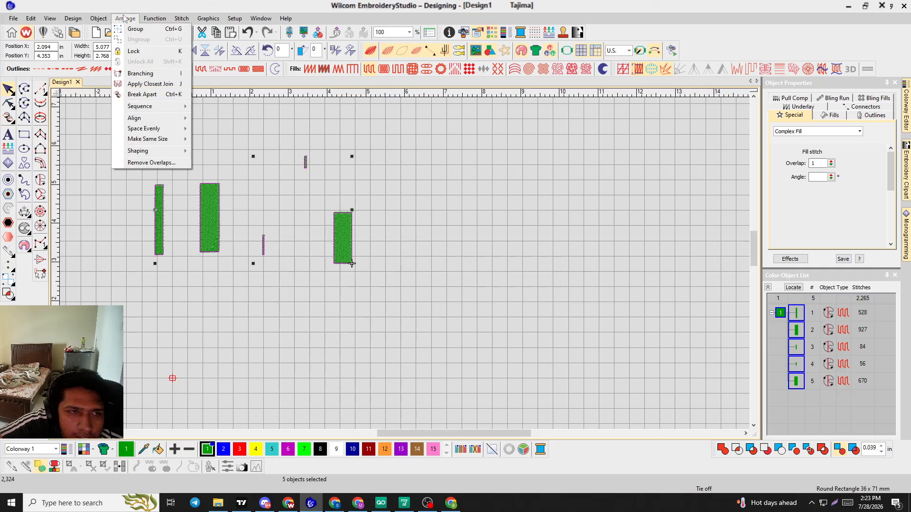
pyautogui.click(127, 30)
pyautogui.click(450, 235)
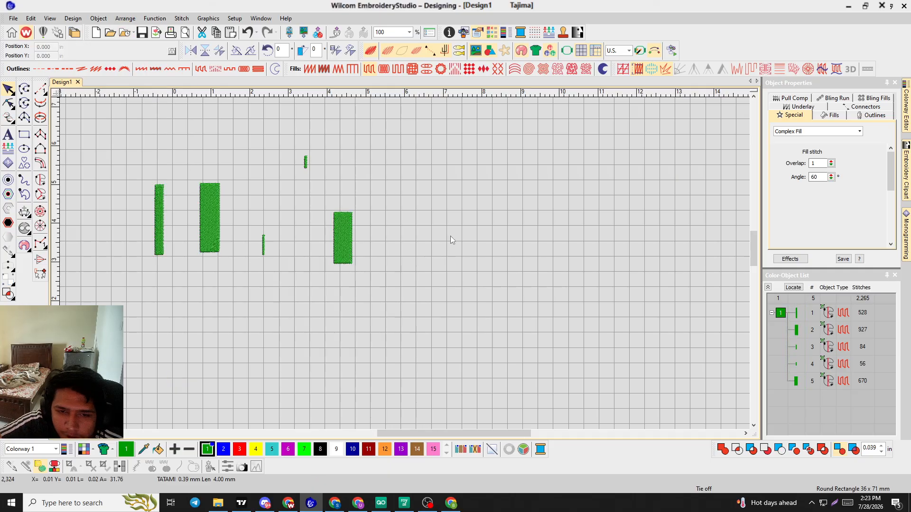
# Try to move the rectangle group, and undo both the move and the grouping
pyautogui.moveTo(350, 226); pyautogui.dragTo(389, 240)
pyautogui.hotkey('ctrl', 'z')
pyautogui.hotkey('ctrl', 'z')
pyautogui.hotkey('ctrl', 'z')
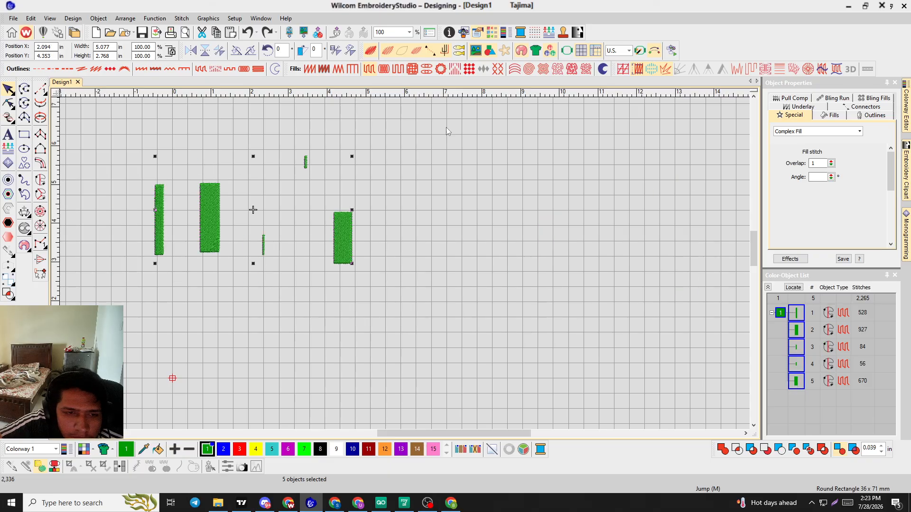
# Select all five rectangles and look through the Arrange commands, including the Sequence options
pyautogui.moveTo(446, 128); pyautogui.dragTo(116, 345)
pyautogui.click(125, 18)
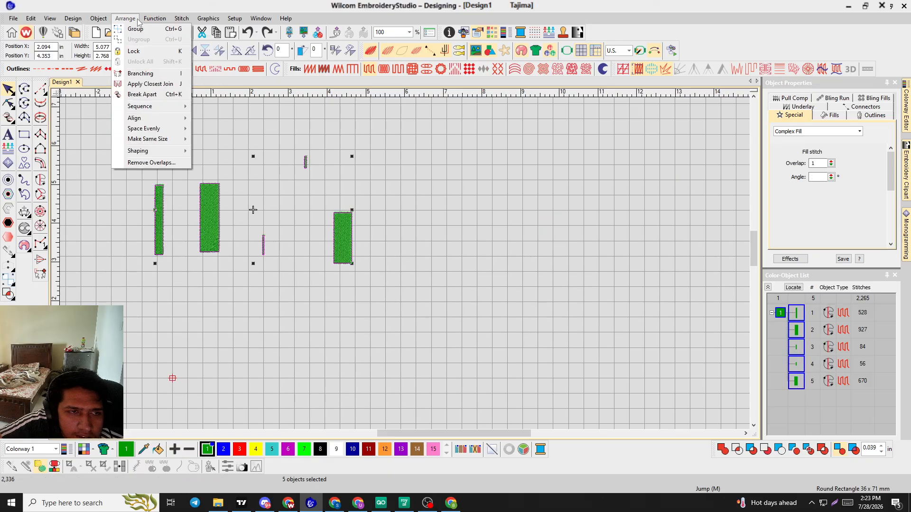
pyautogui.click(126, 18)
pyautogui.click(125, 18)
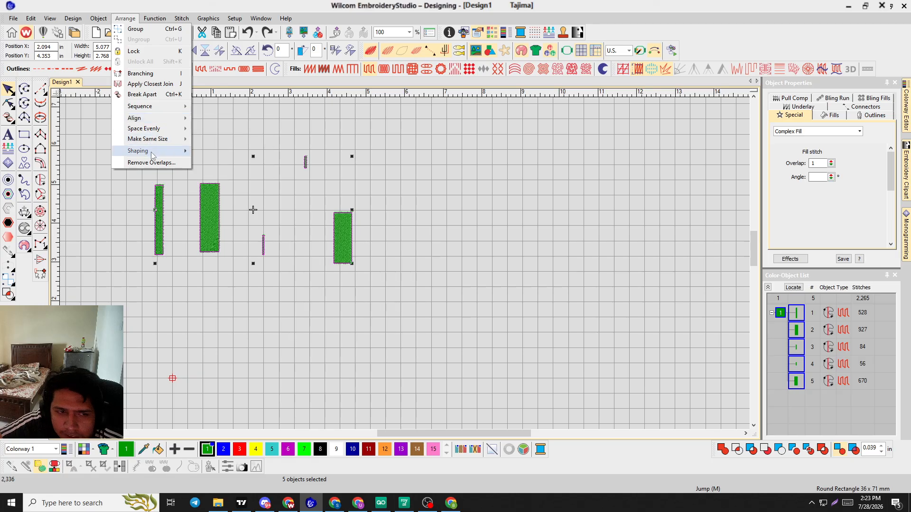
pyautogui.moveTo(155, 133)
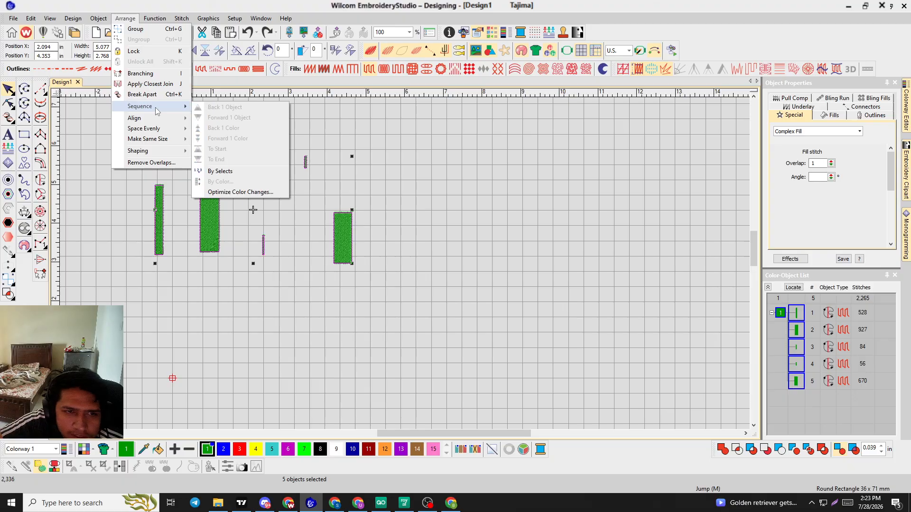
# Clear the Jump (M) machine function at the current stitch and deselect the rectangles
pyautogui.click(150, 17)
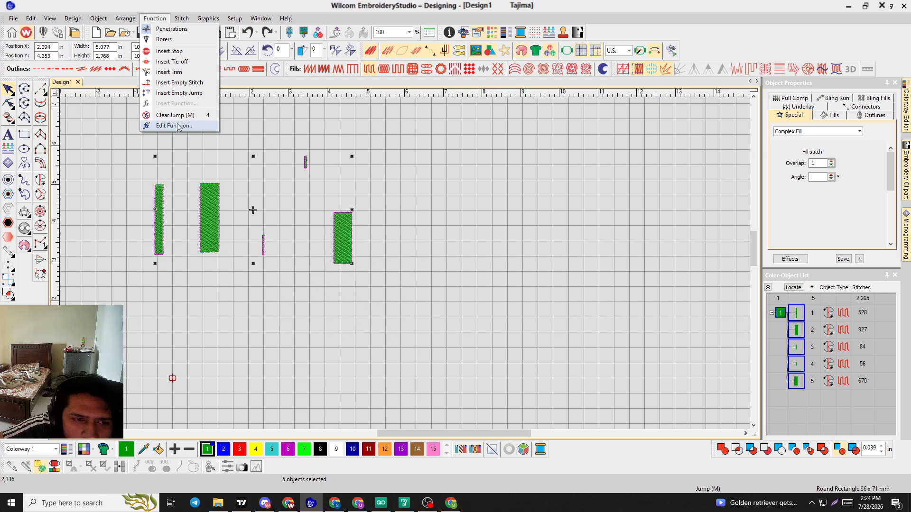
pyautogui.click(173, 117)
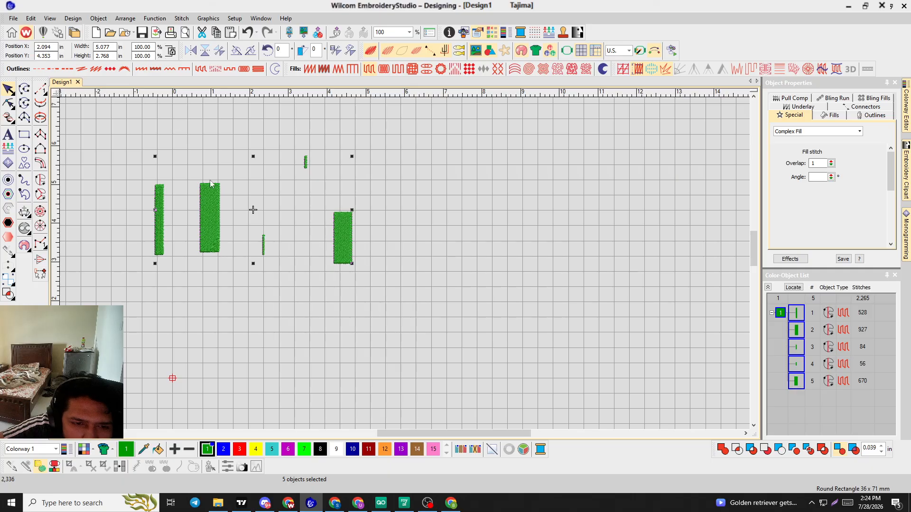
pyautogui.scroll(2, 525, 321)
pyautogui.scroll(-1, 405, 263)
pyautogui.click(551, 185)
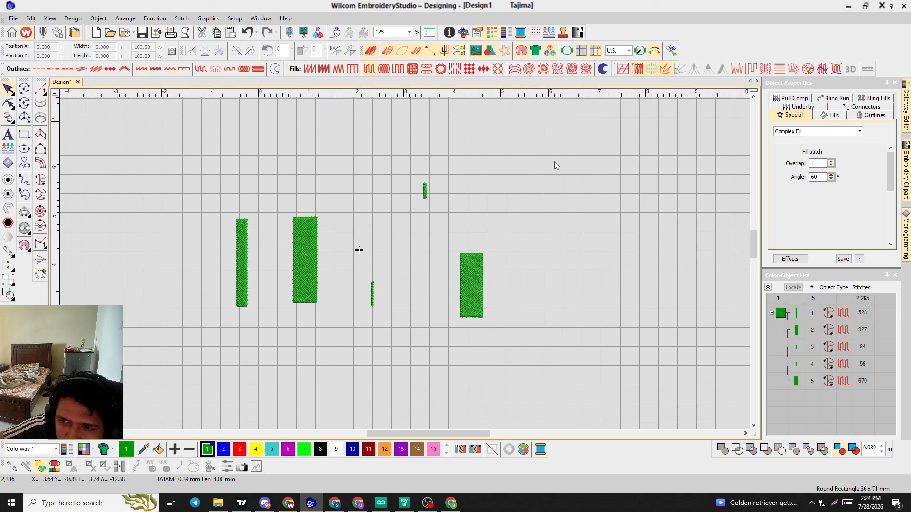
pyautogui.hotkey('ctrl', 'a')
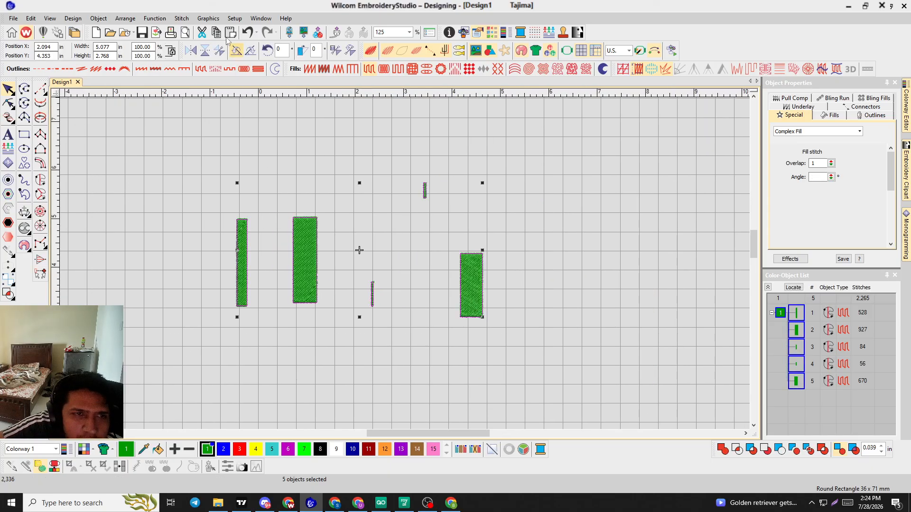
pyautogui.click(155, 18)
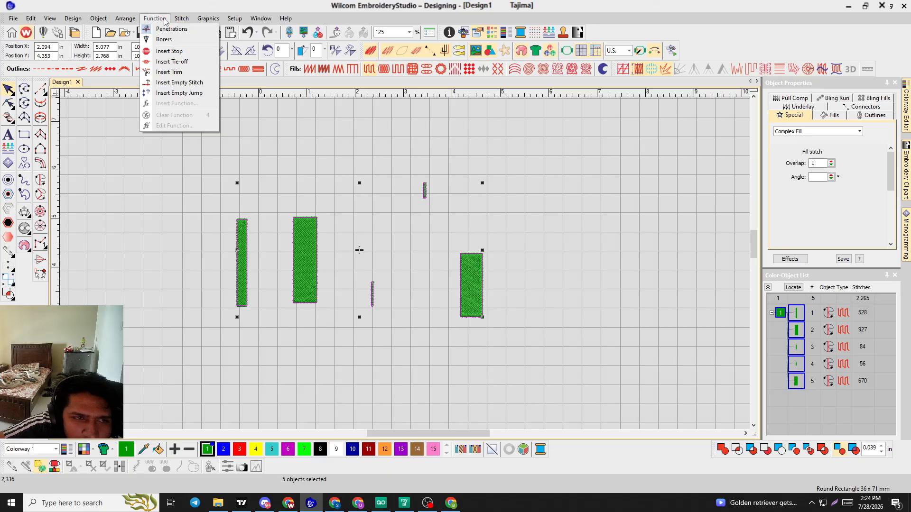
pyautogui.moveTo(180, 19)
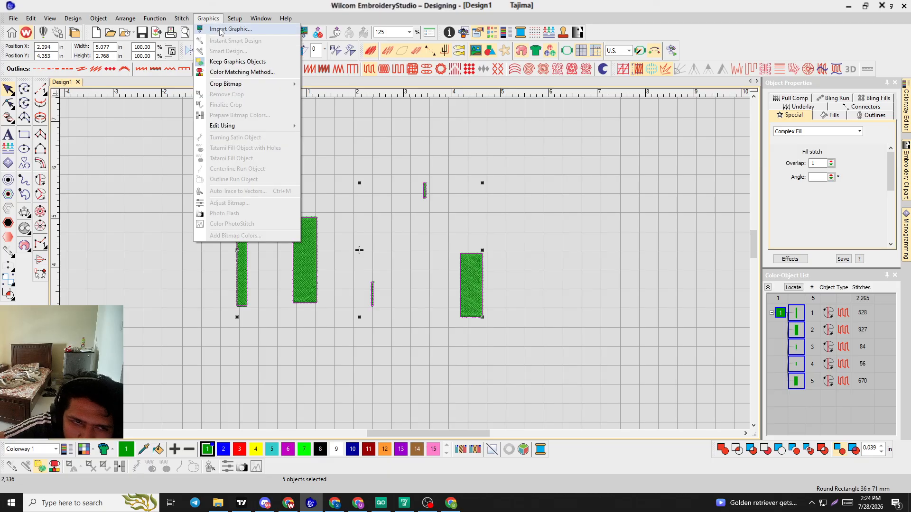
pyautogui.click(220, 31)
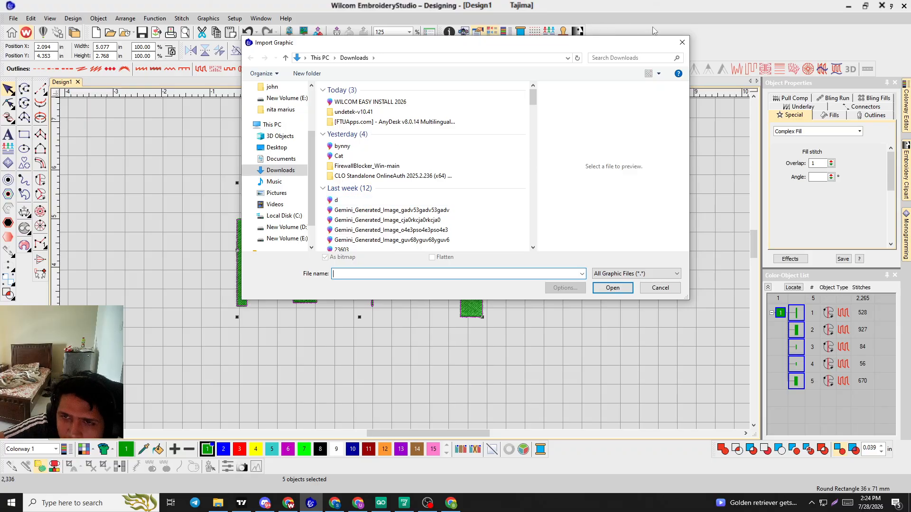
pyautogui.click(681, 46)
pyautogui.click(207, 18)
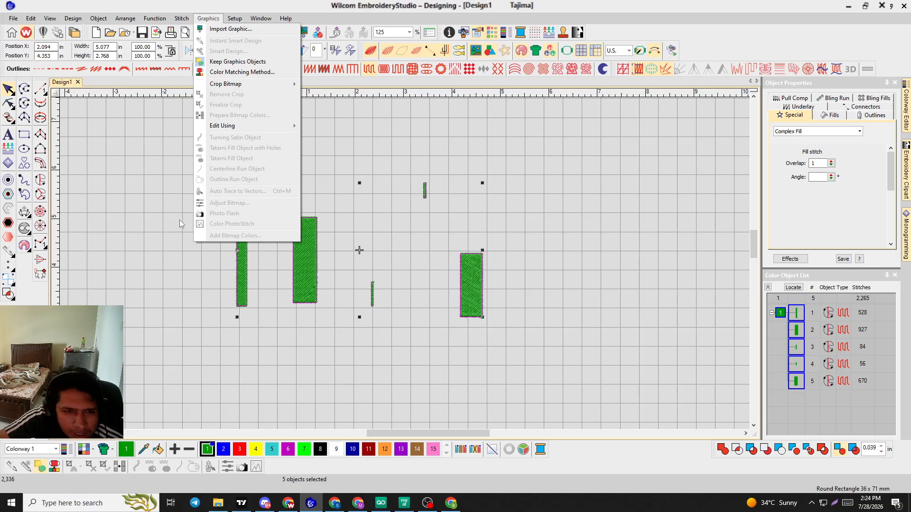
pyautogui.click(378, 140)
# Select all five rectangles and delete them to empty the design
pyautogui.scroll(-6, 397, 166)
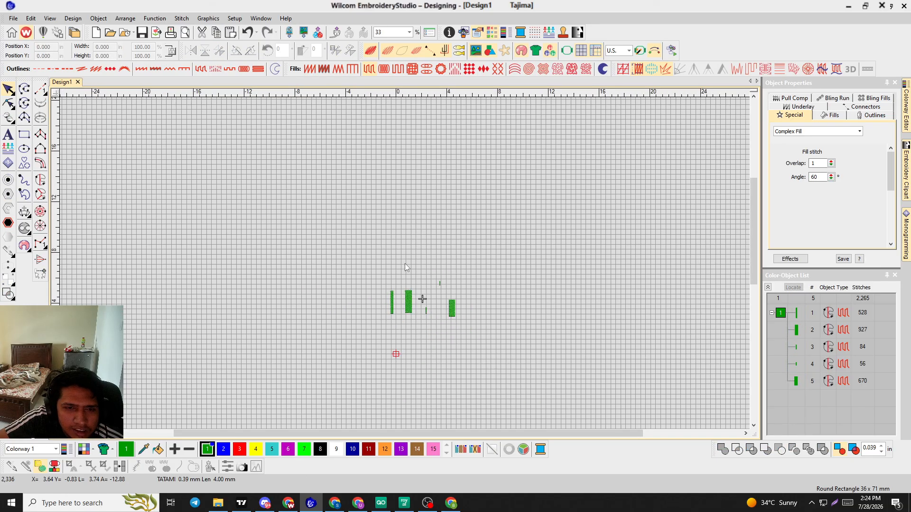
pyautogui.scroll(2, 405, 265)
pyautogui.moveTo(565, 252); pyautogui.dragTo(301, 362)
pyautogui.press('Delete')
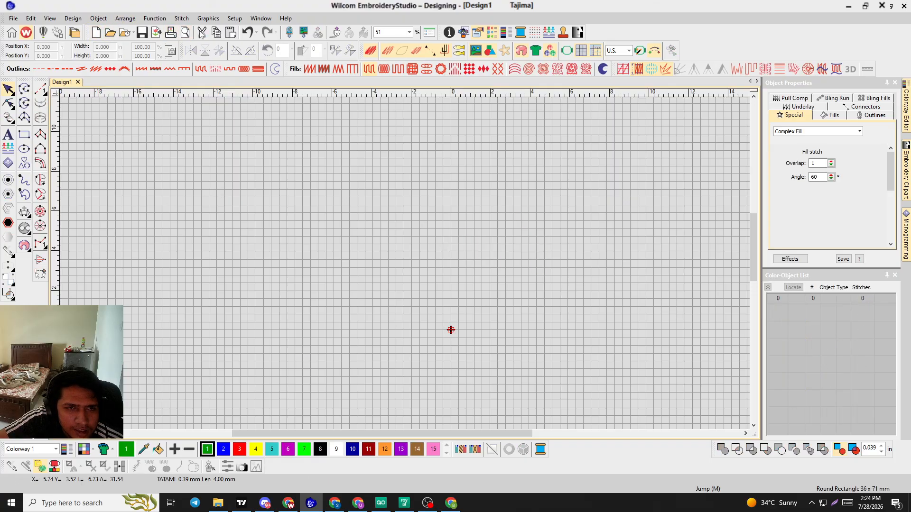
# Try to import the Cat graphic from the Downloads folder
pyautogui.click(304, 32)
pyautogui.click(399, 199)
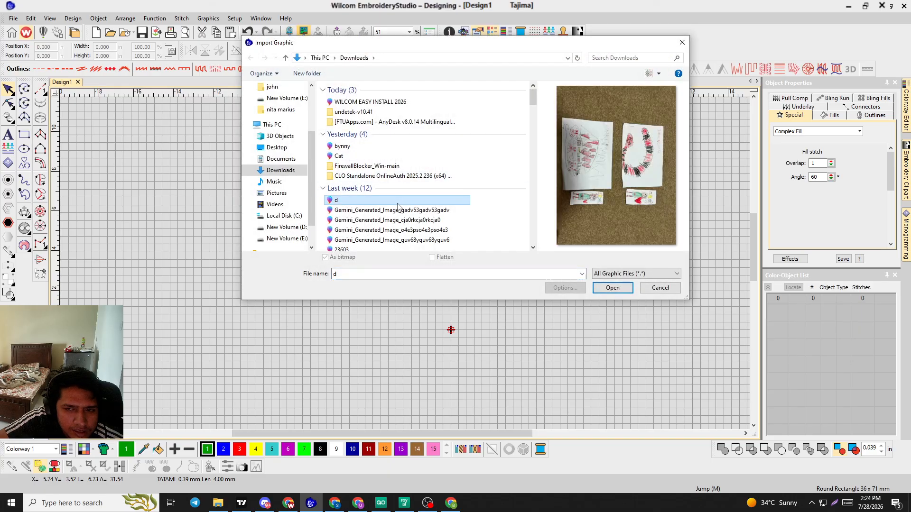
pyautogui.click(382, 156)
pyautogui.doubleClick(382, 155)
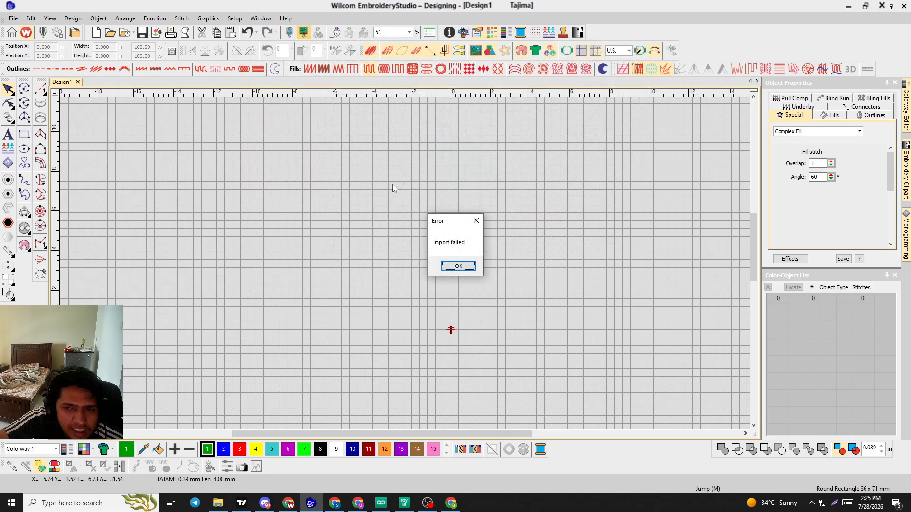
pyautogui.press('Return')
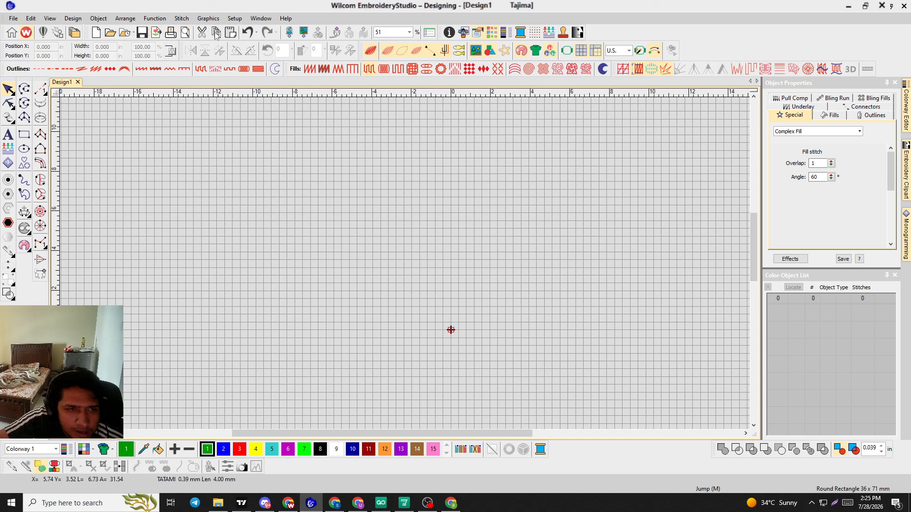
# Import the bynny graphic from the Downloads folder into the empty design
pyautogui.doubleClick(359, 148)
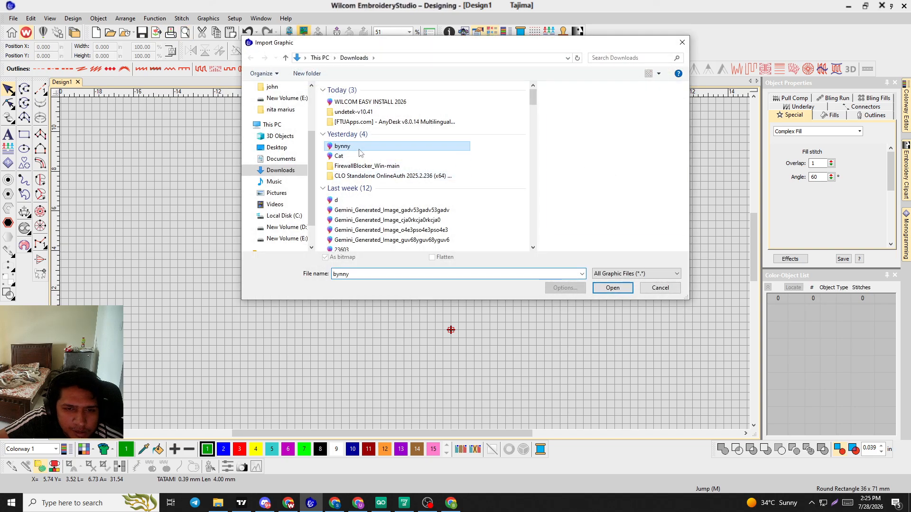
pyautogui.scroll(4, 450, 332)
pyautogui.scroll(-2, 403, 267)
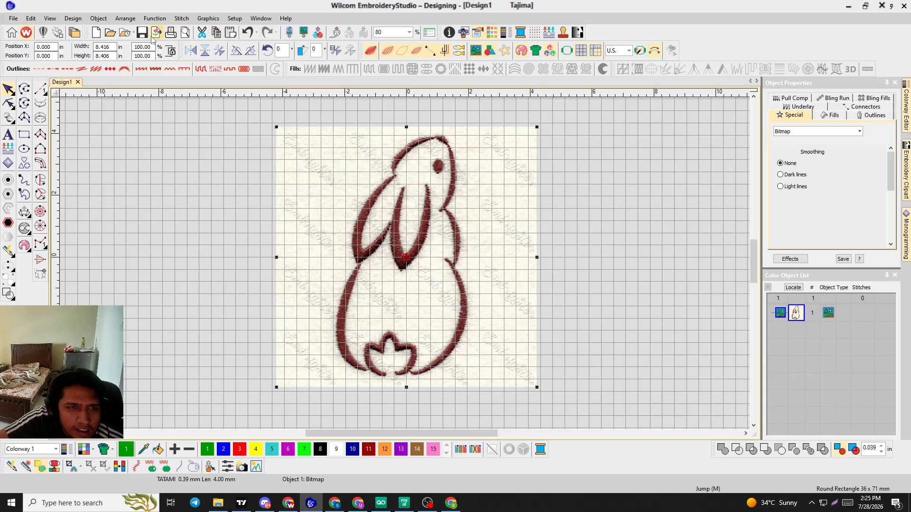
# Convert the bunny bitmap to stitches with Color PhotoStitch, using Medium resolution and 7 colors
pyautogui.click(151, 19)
pyautogui.click(152, 19)
pyautogui.click(200, 19)
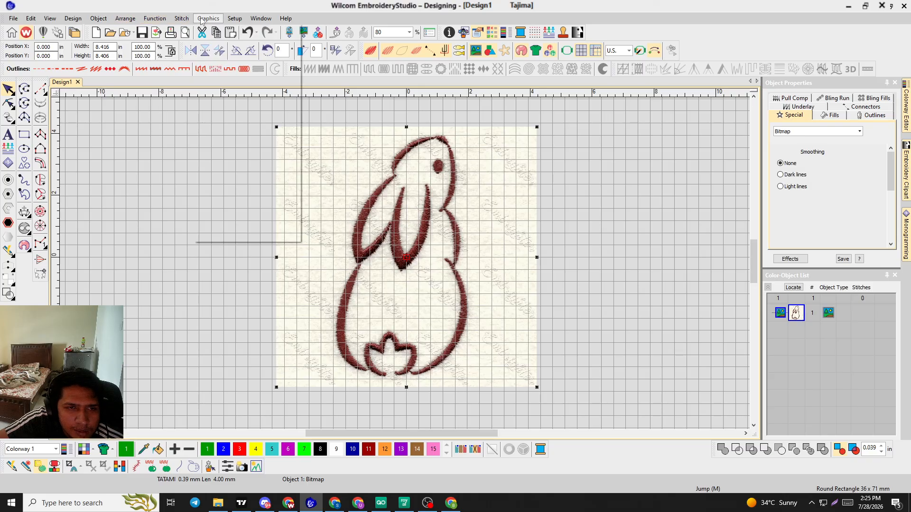
pyautogui.click(201, 19)
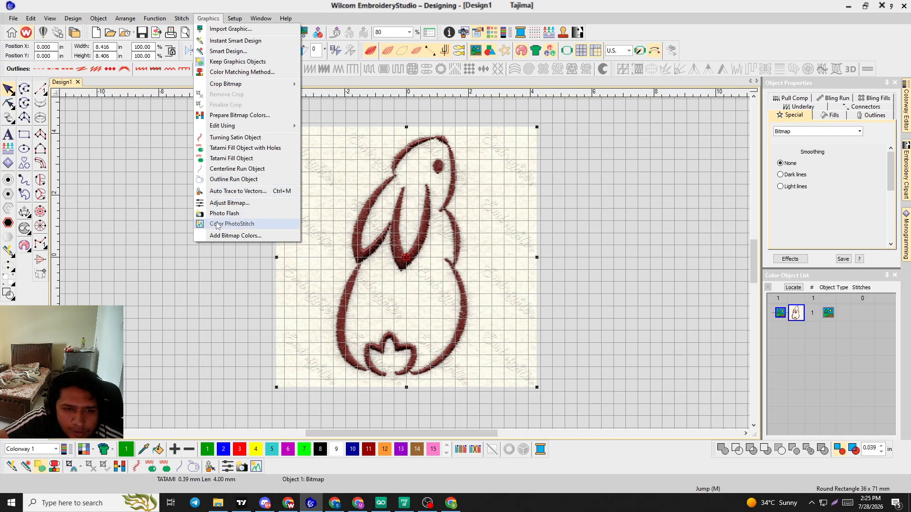
pyautogui.click(232, 224)
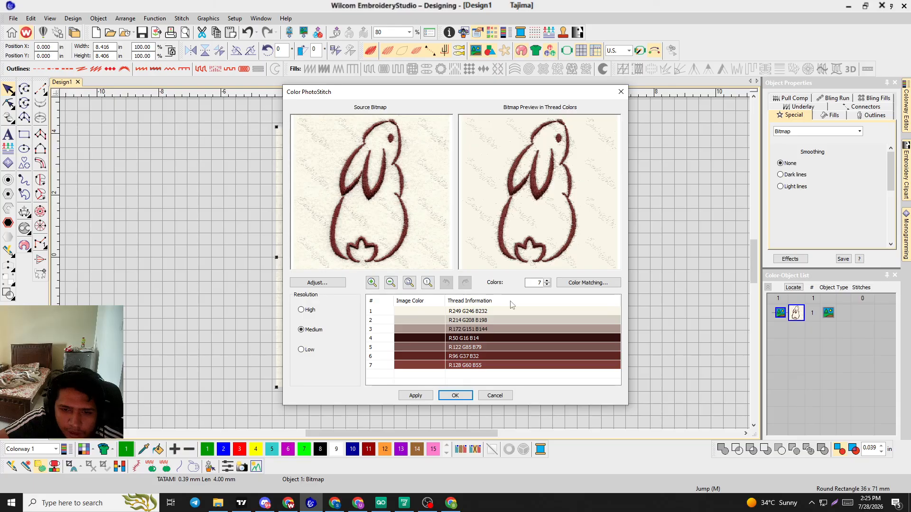
pyautogui.click(455, 395)
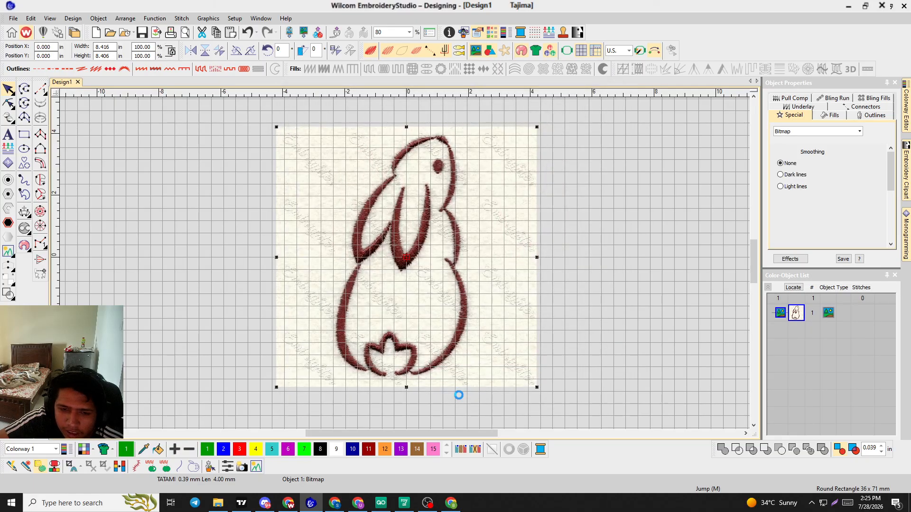
pyautogui.scroll(4, 401, 268)
pyautogui.scroll(-2, 401, 269)
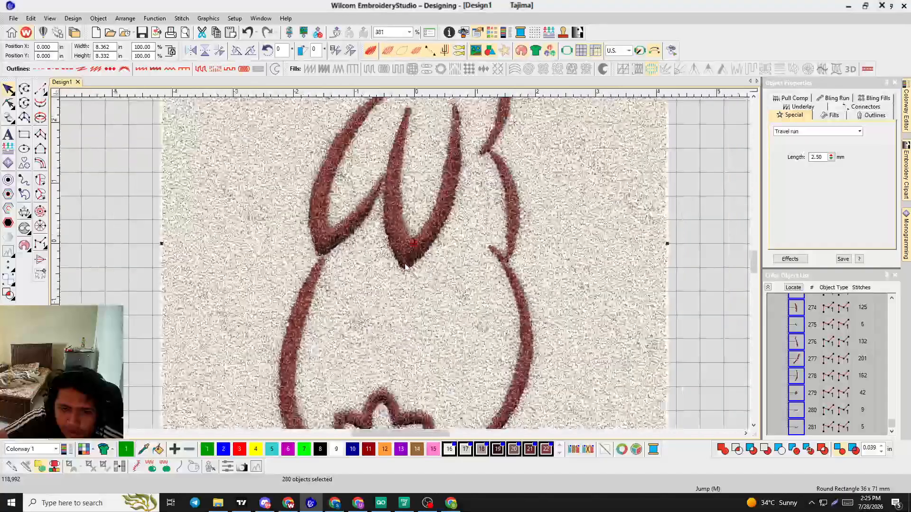
# Delete the generated background stitches in thread colors 16 and 17
pyautogui.click(601, 192)
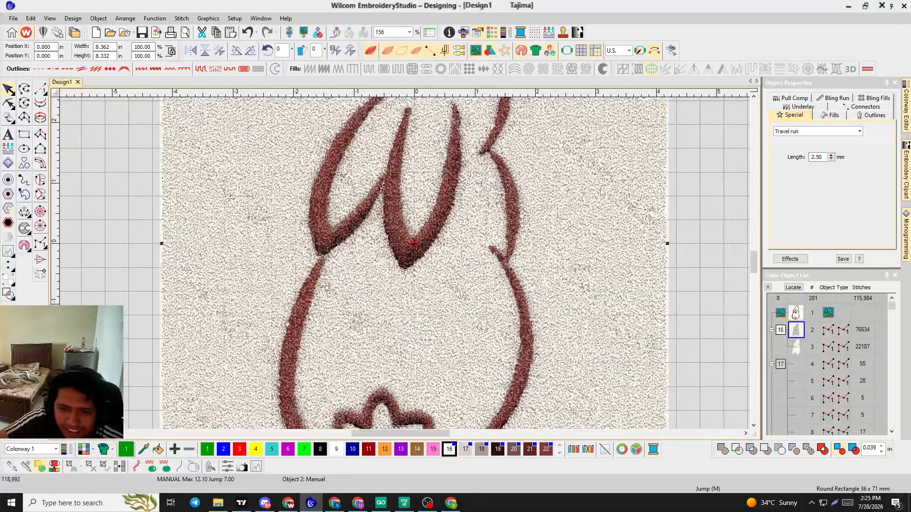
pyautogui.click(780, 330)
pyautogui.press('Delete')
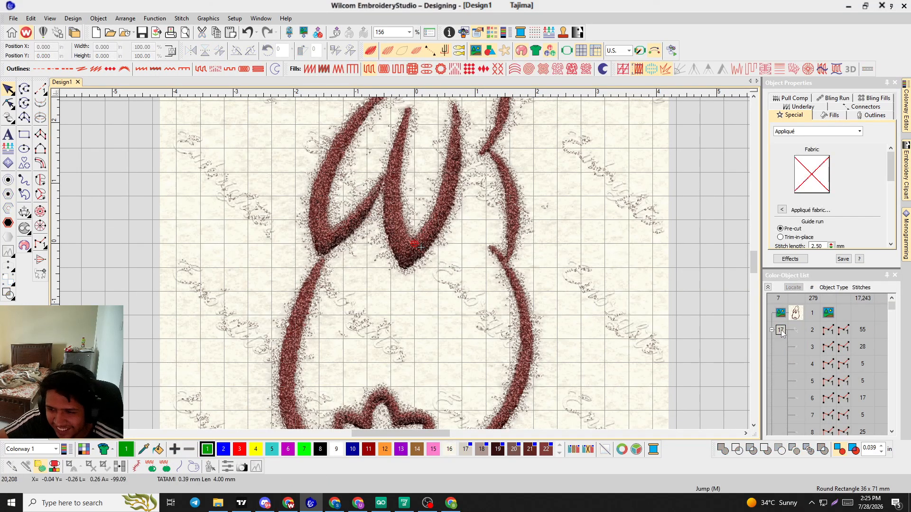
pyautogui.click(781, 330)
pyautogui.press('Delete')
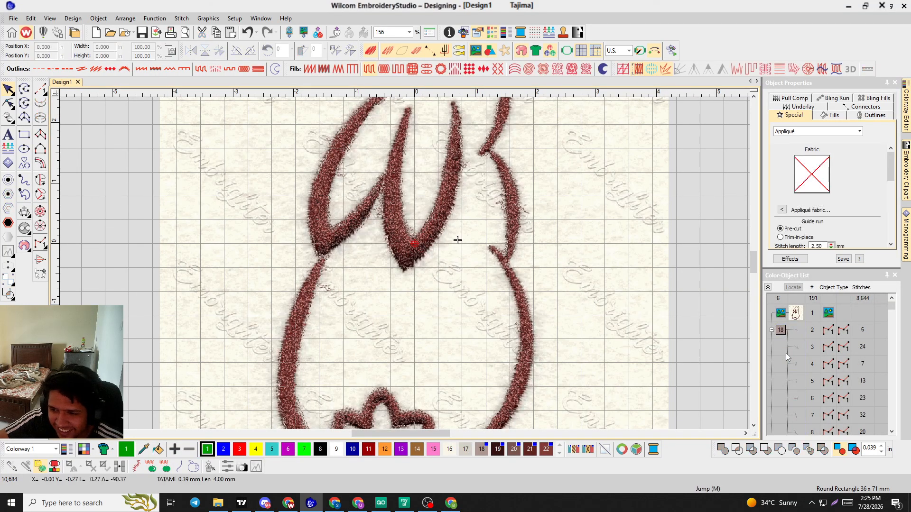
# Move the source bunny bitmap away from the stitches, to about X 17.9 in and Y 0.3 in
pyautogui.click(781, 332)
pyautogui.click(612, 281)
pyautogui.moveTo(612, 280); pyautogui.dragTo(596, 253)
pyautogui.scroll(-7, 630, 277)
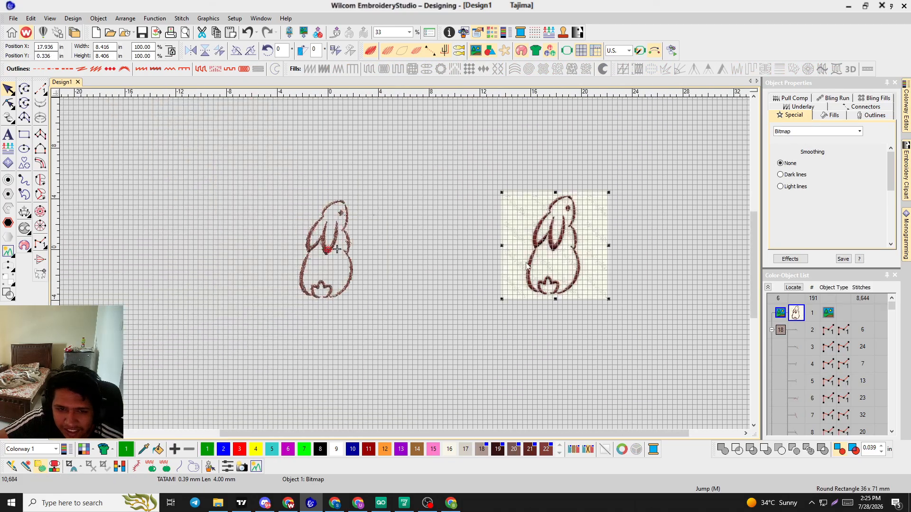
# Examine the stitch texture of the bunny's outline and eye up close, and compare the stitched bunny with the source bitmap
pyautogui.scroll(5, 273, 231)
pyautogui.scroll(-3, 413, 264)
pyautogui.scroll(5, 405, 264)
pyautogui.scroll(-4, 408, 241)
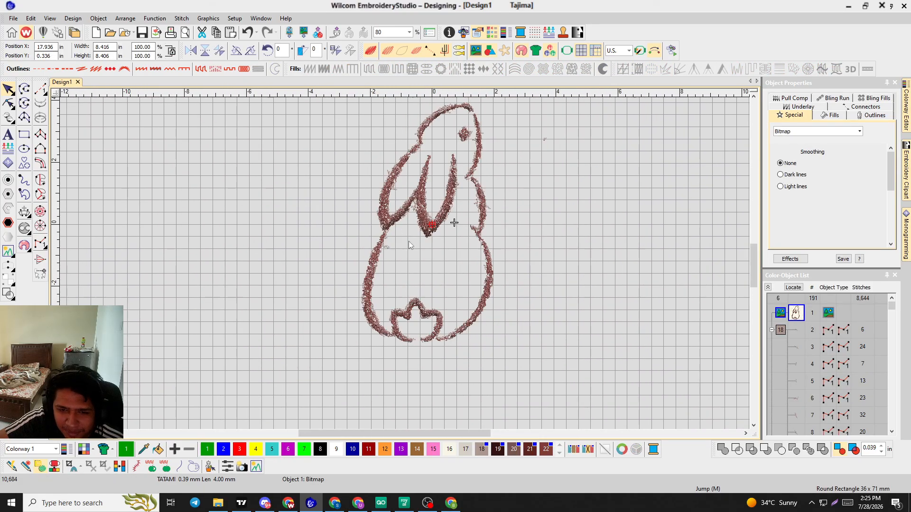
pyautogui.scroll(6, 425, 238)
pyautogui.scroll(-4, 425, 237)
pyautogui.scroll(5, 381, 235)
pyautogui.scroll(-3, 405, 263)
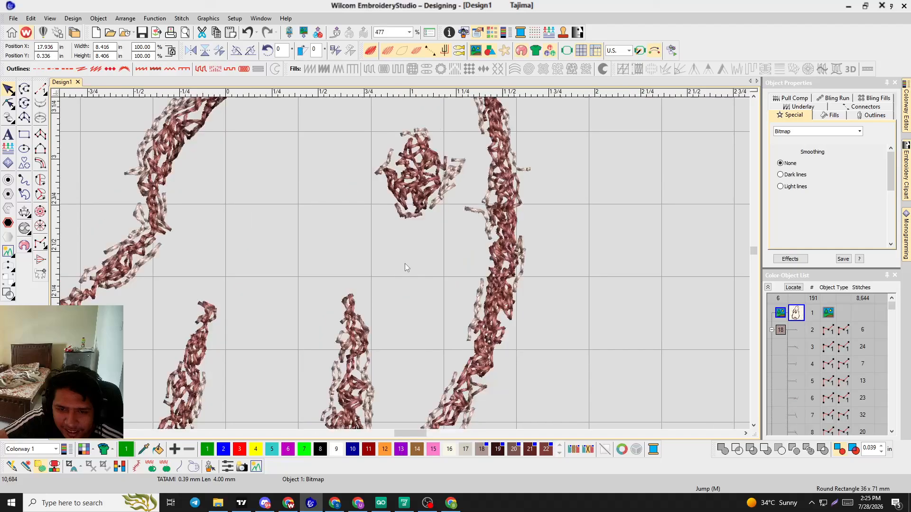
pyautogui.scroll(-3, 405, 263)
pyautogui.click(479, 283)
pyautogui.scroll(-7, 484, 256)
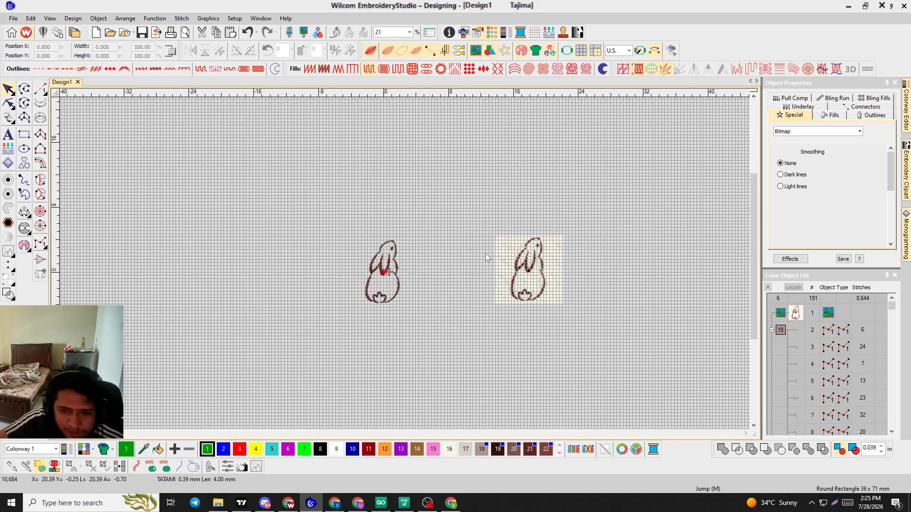
# Delete the source bunny bitmap and move stitch sections of the body's left outline outward
pyautogui.press('Delete')
pyautogui.scroll(8, 331, 309)
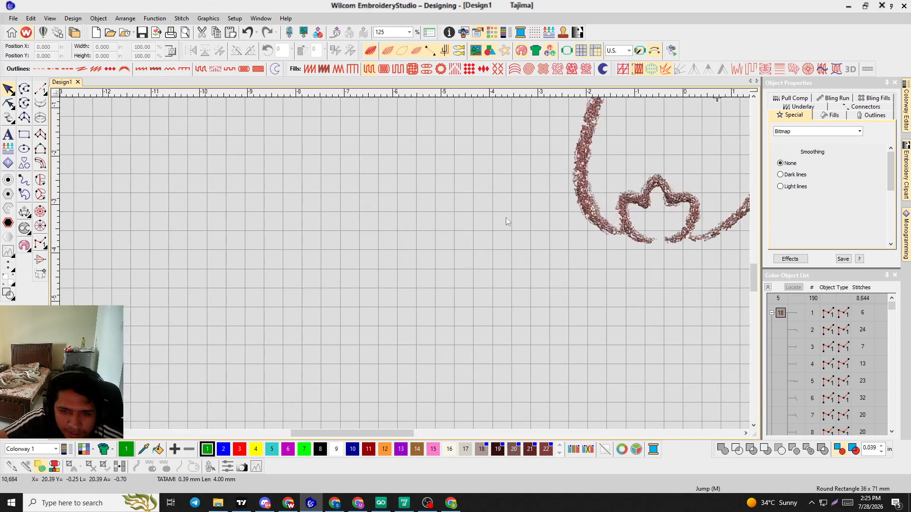
pyautogui.scroll(-8, 382, 269)
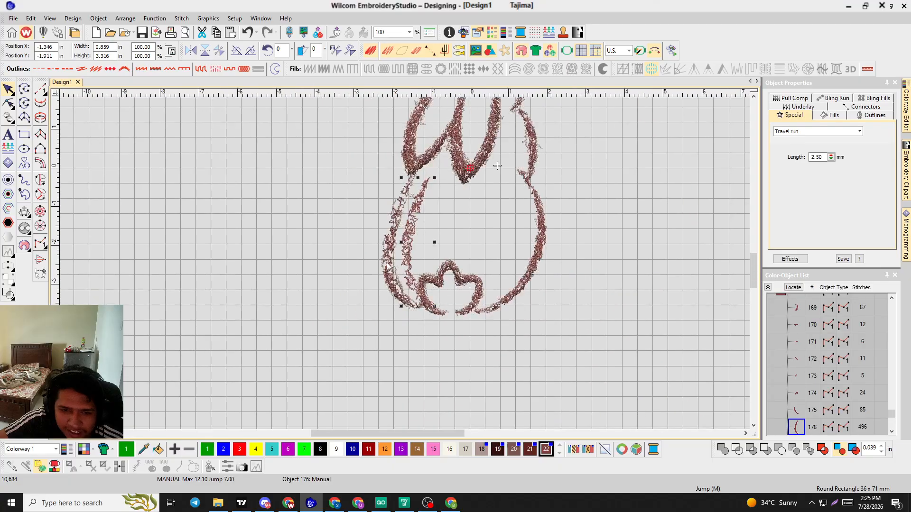
pyautogui.moveTo(385, 276); pyautogui.dragTo(352, 287)
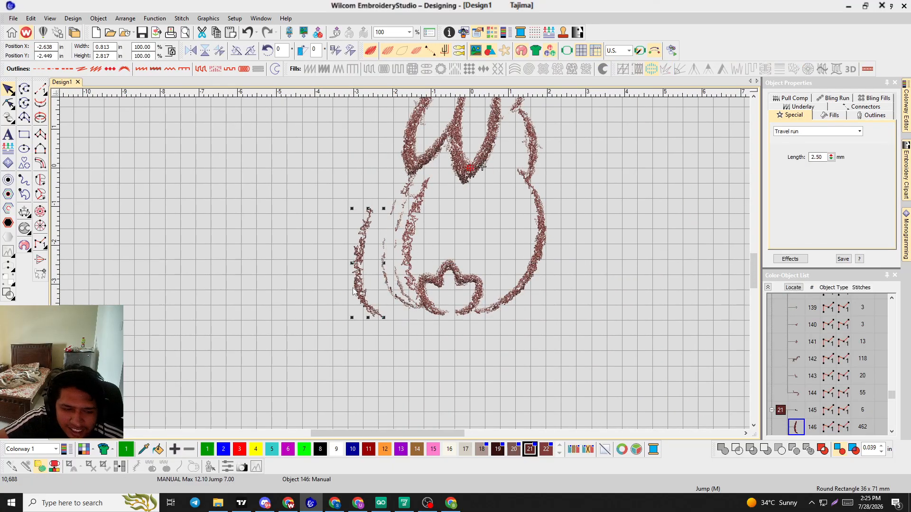
# Undo the recent moves, deletions and Color PhotoStitch conversion back to the original bunny bitmap
pyautogui.hotkey('ctrl', 'z')
pyautogui.hotkey('ctrl', 'z')
pyautogui.hotkey('ctrl', 'z')
pyautogui.scroll(-5, 352, 288)
pyautogui.scroll(4, 406, 257)
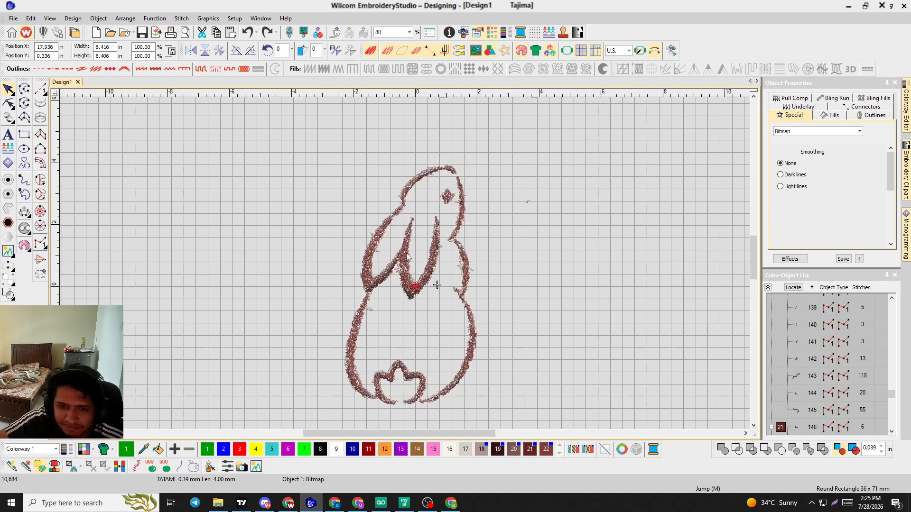
pyautogui.hotkey('ctrl', 'z')
pyautogui.hotkey('ctrl', 'z')
pyautogui.hotkey('ctrl', 'z')
pyautogui.hotkey('ctrl', 'z')
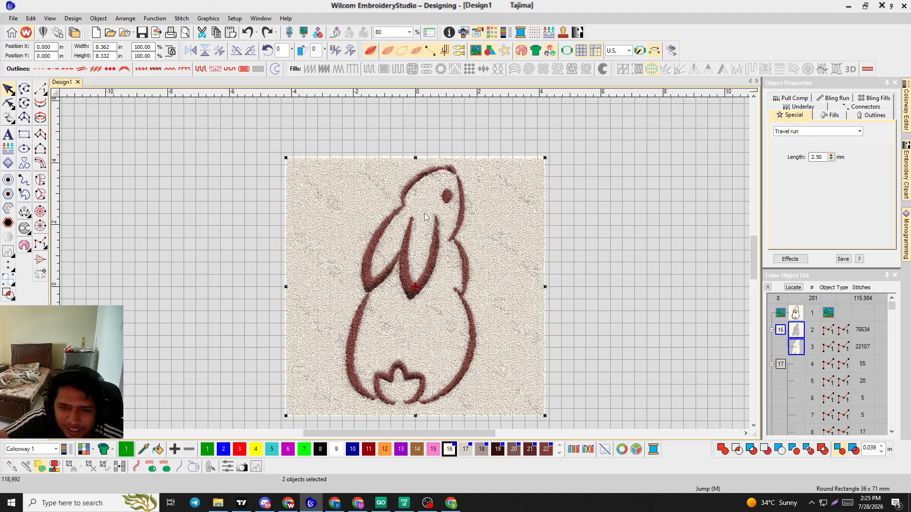
pyautogui.click(526, 195)
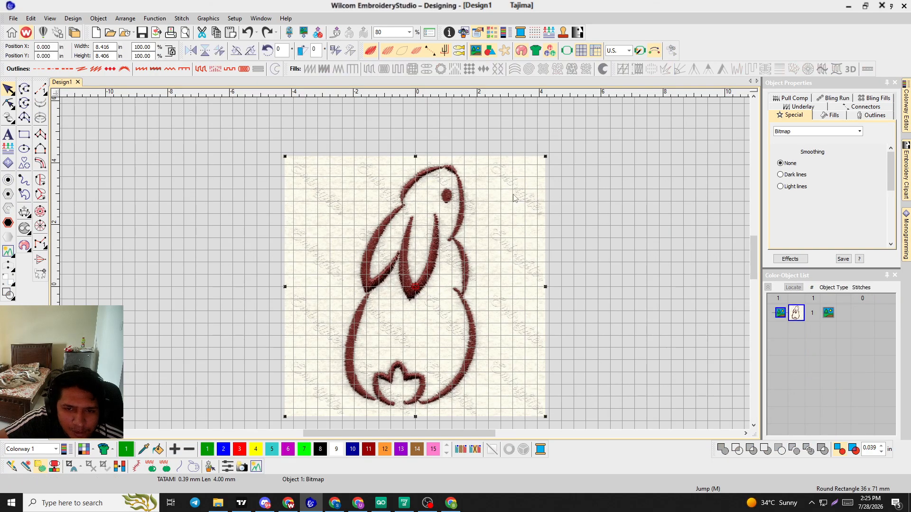
# Try to convert the full-size bunny bitmap to stitches with Instant Smart Design
pyautogui.click(209, 18)
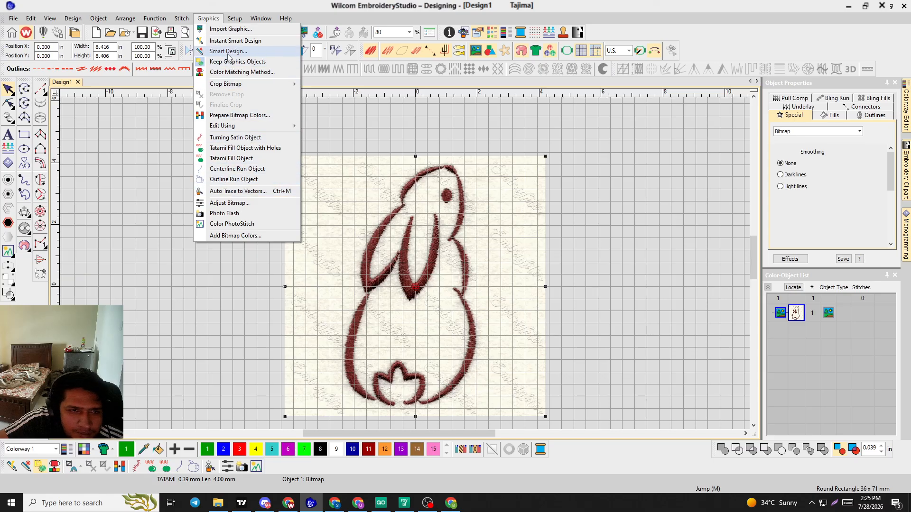
pyautogui.click(220, 41)
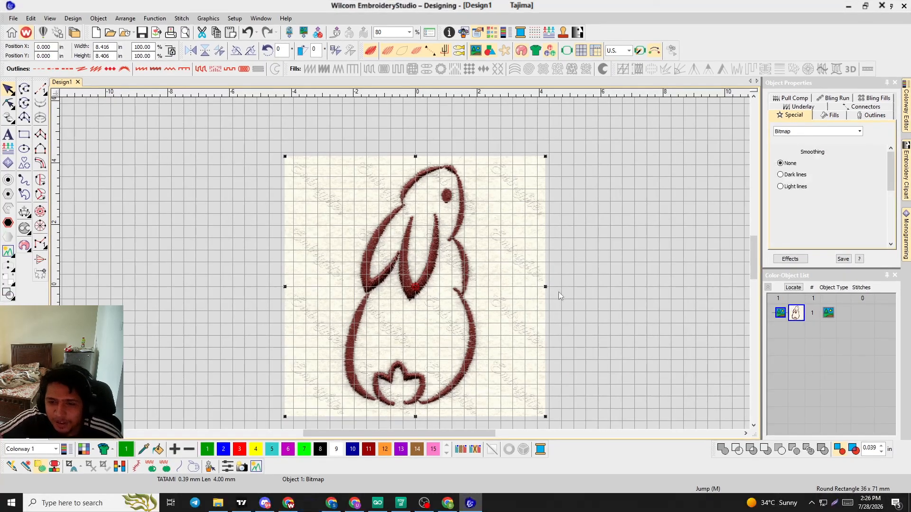
# Scale the bunny bitmap down proportionally about its center to about 3.13 in wide
pyautogui.click(571, 267)
pyautogui.click(535, 253)
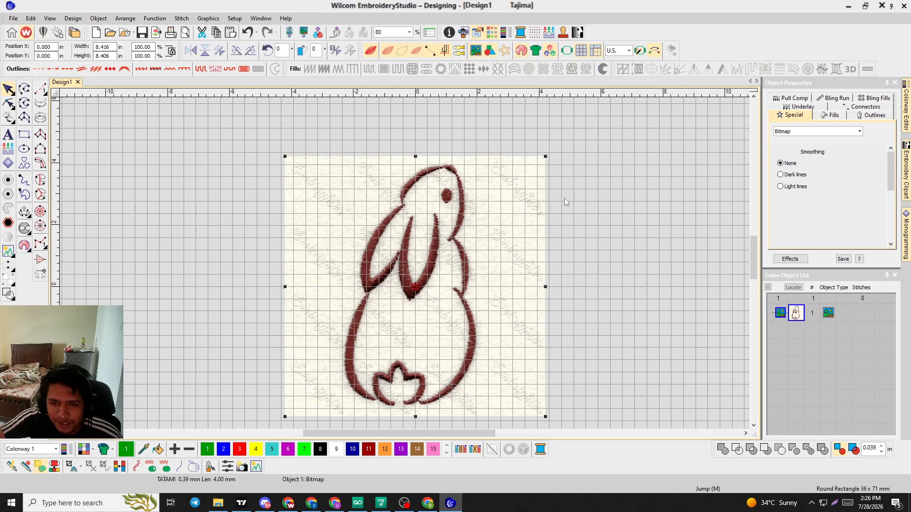
pyautogui.moveTo(546, 159); pyautogui.dragTo(471, 244)
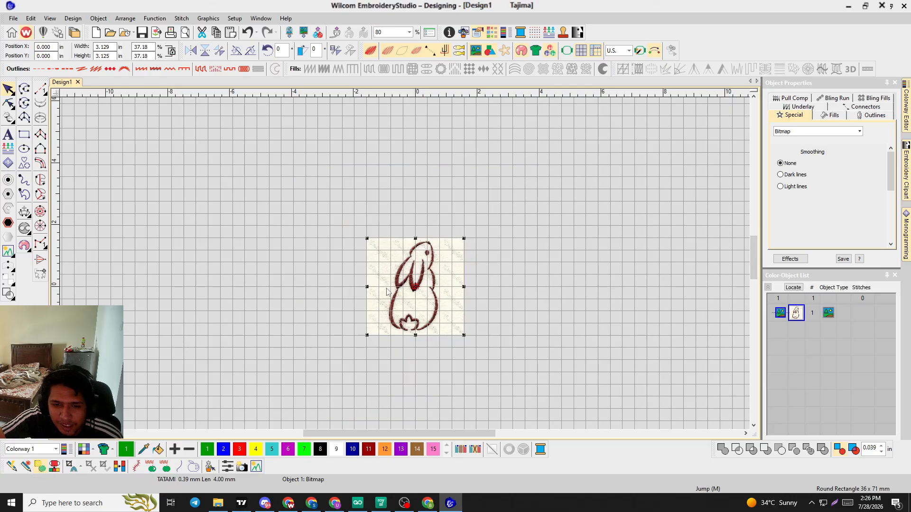
pyautogui.scroll(6, 387, 289)
pyautogui.scroll(-2, 439, 248)
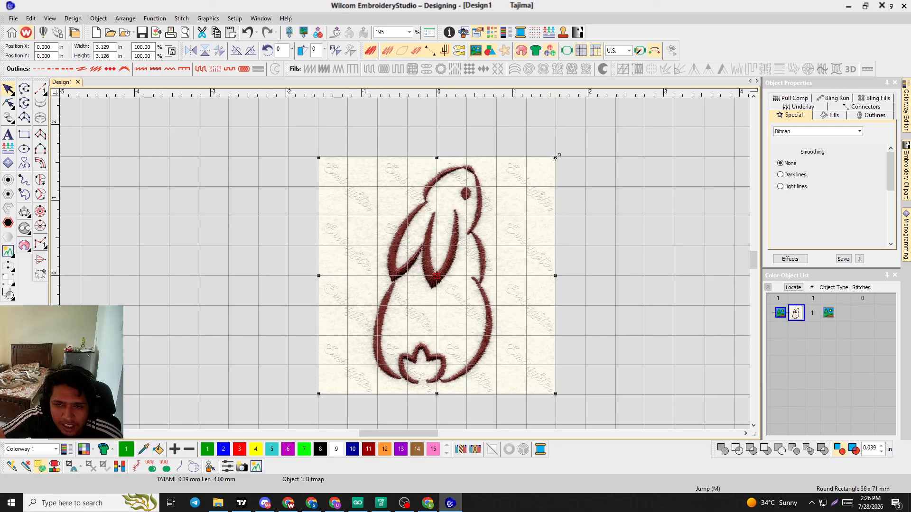
# Shrink the bunny bitmap further to about 2.53 in wide, keeping its proportions
pyautogui.moveTo(552, 158); pyautogui.dragTo(532, 180)
pyautogui.click(437, 173)
pyautogui.click(438, 209)
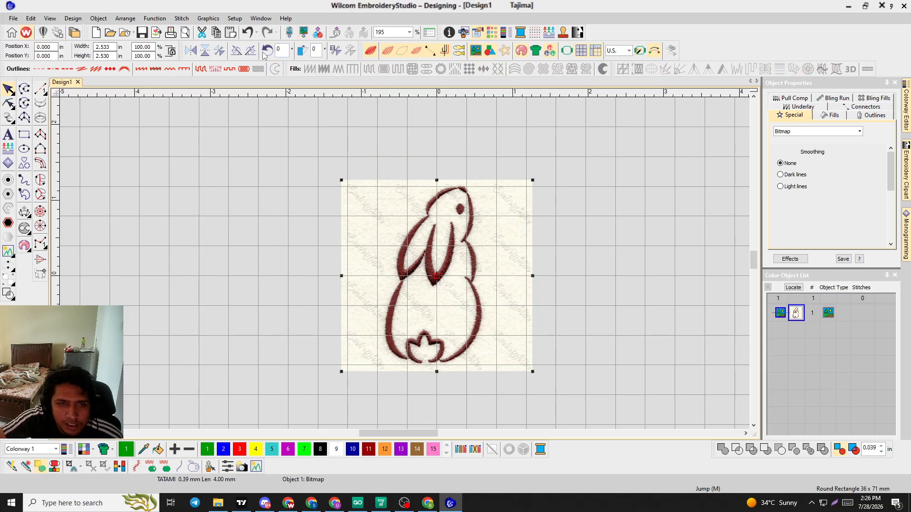
# Try Instant Smart Design on the reduced bunny bitmap and undo the generated stitches
pyautogui.click(209, 20)
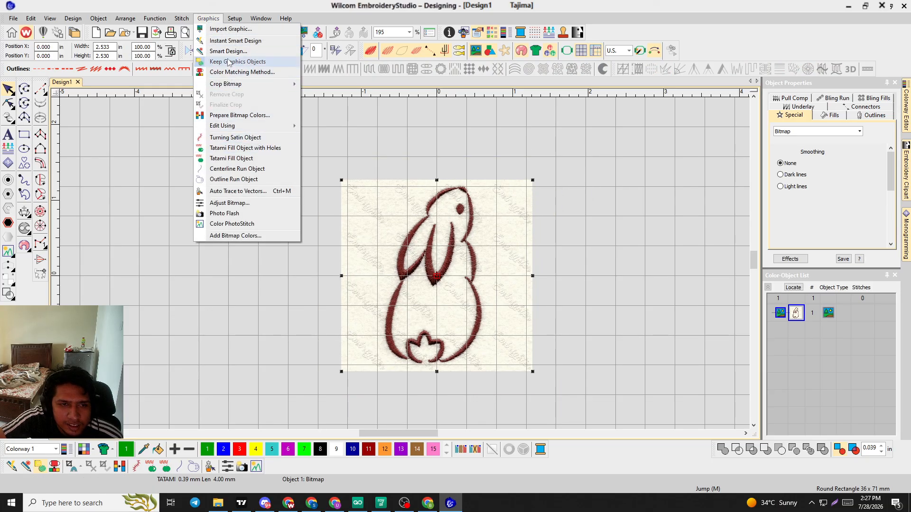
pyautogui.click(226, 43)
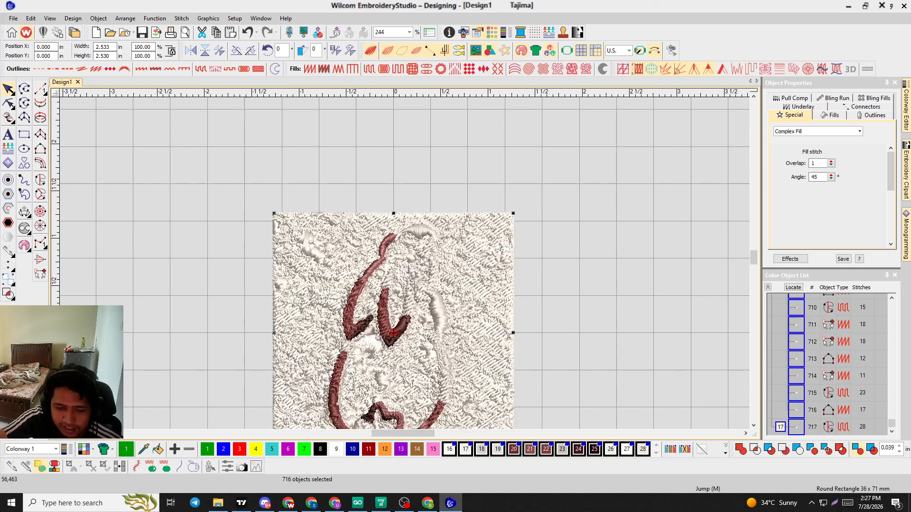
pyautogui.scroll(-1, 402, 276)
pyautogui.scroll(2, 393, 295)
pyautogui.scroll(-2, 403, 270)
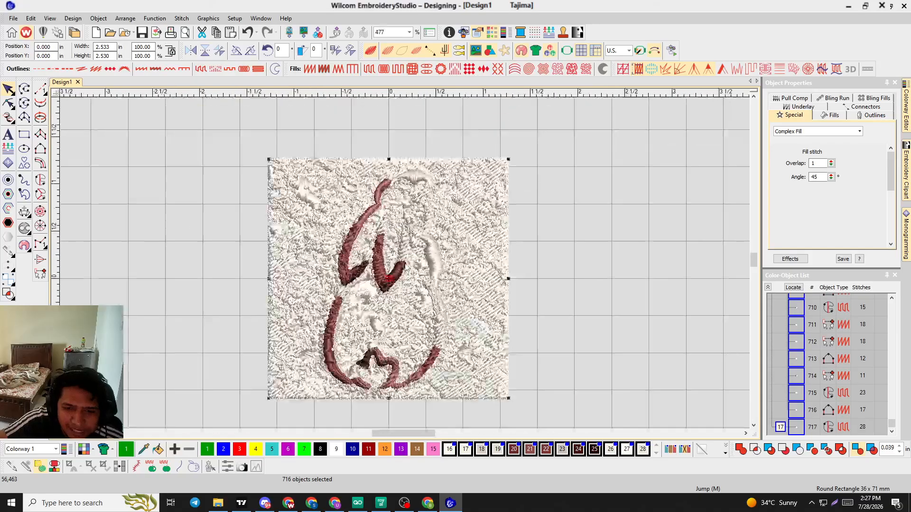
pyautogui.click(519, 139)
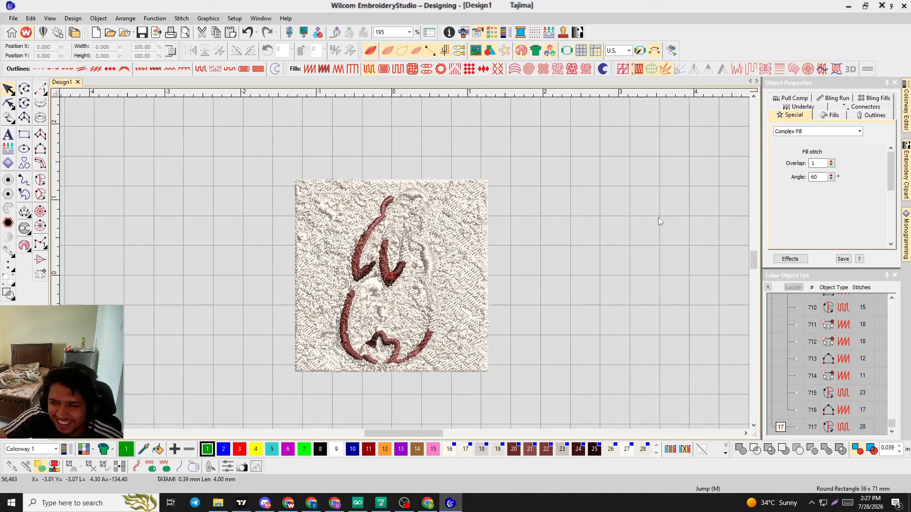
pyautogui.hotkey('ctrl', 'z')
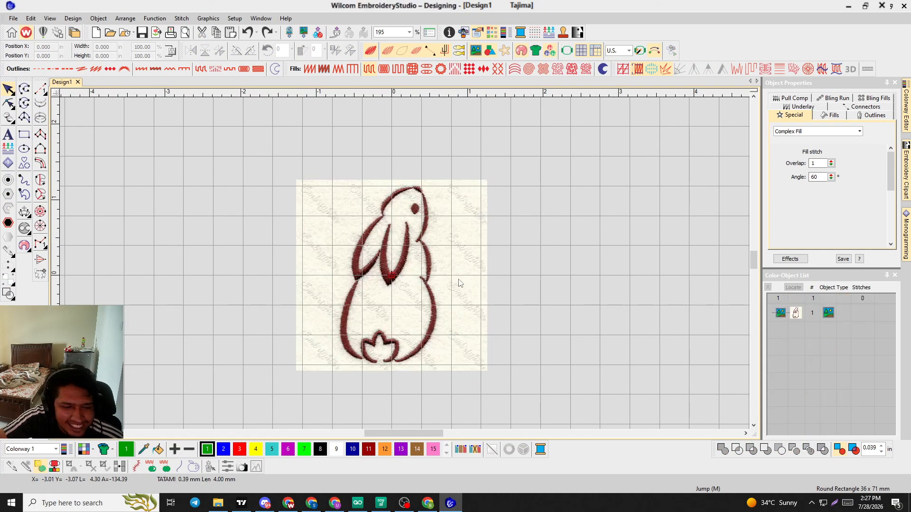
# Convert the bunny bitmap with Smart Design, using 23 colors, Fine embroidery detail and bitmap colors added to the palette
pyautogui.click(297, 373)
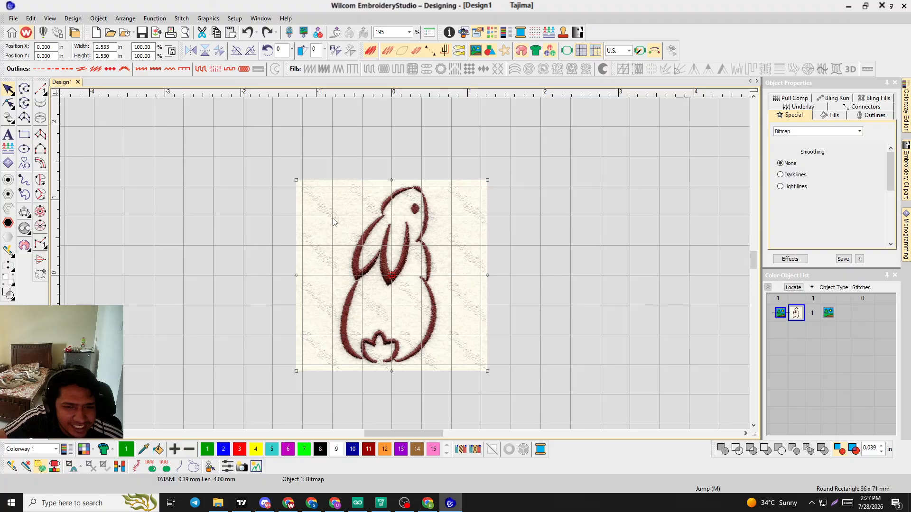
pyautogui.click(256, 262)
pyautogui.click(443, 248)
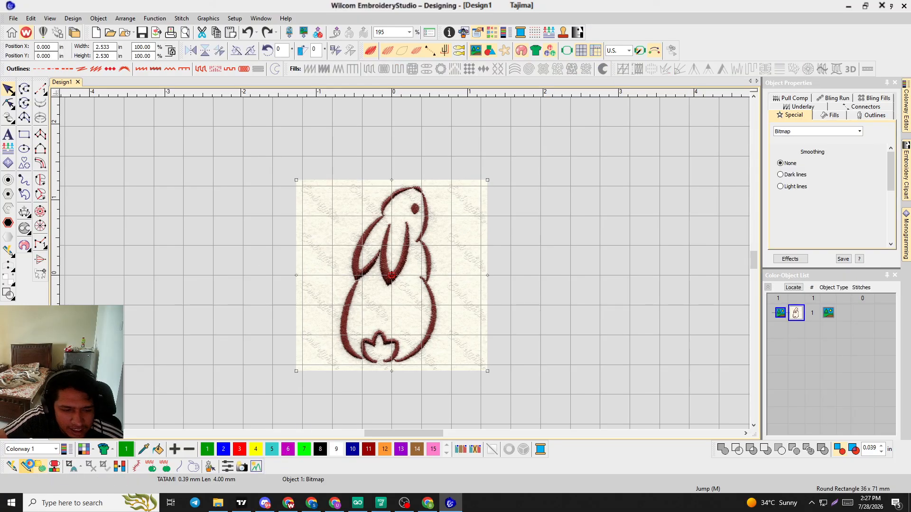
pyautogui.click(39, 467)
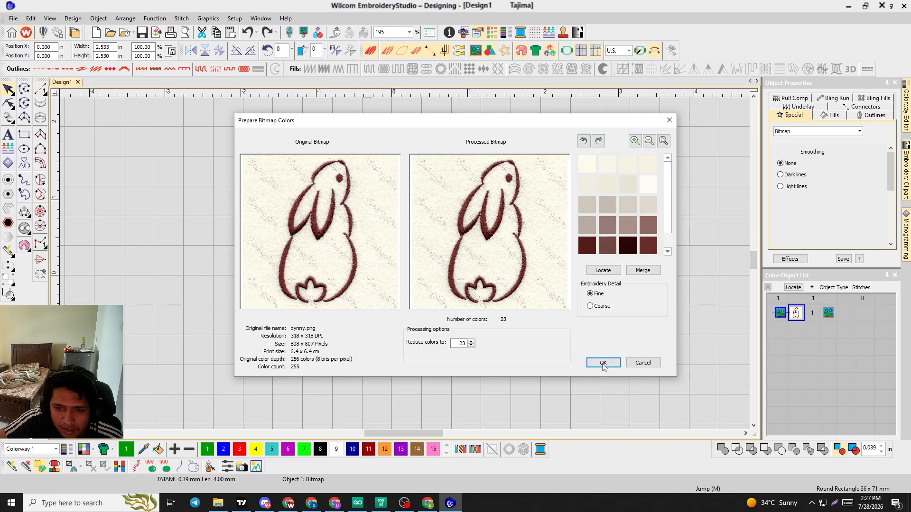
pyautogui.click(603, 362)
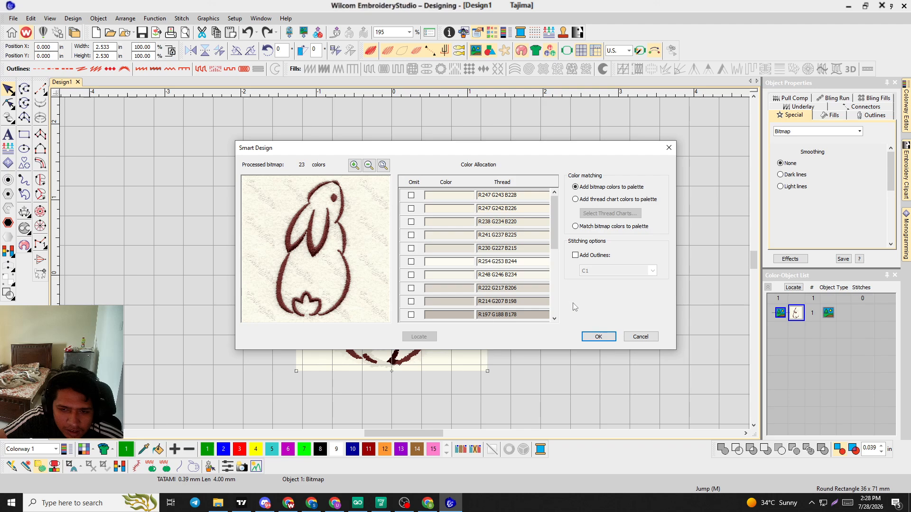
pyautogui.click(599, 337)
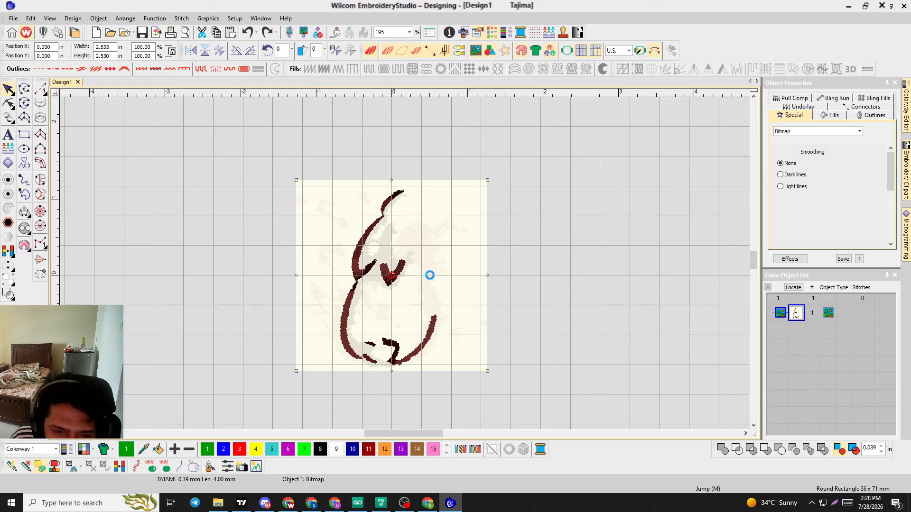
# Undo the Smart Design processing and the last size reduction of the bunny bitmap
pyautogui.moveTo(483, 201); pyautogui.dragTo(485, 190)
pyautogui.click(511, 190)
pyautogui.hotkey('ctrl', 'z')
pyautogui.hotkey('ctrl', 'z')
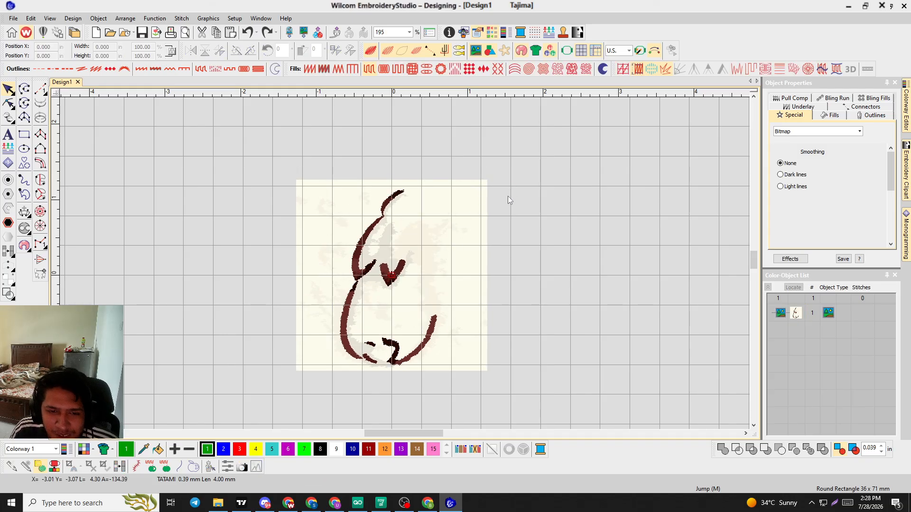
pyautogui.click(208, 18)
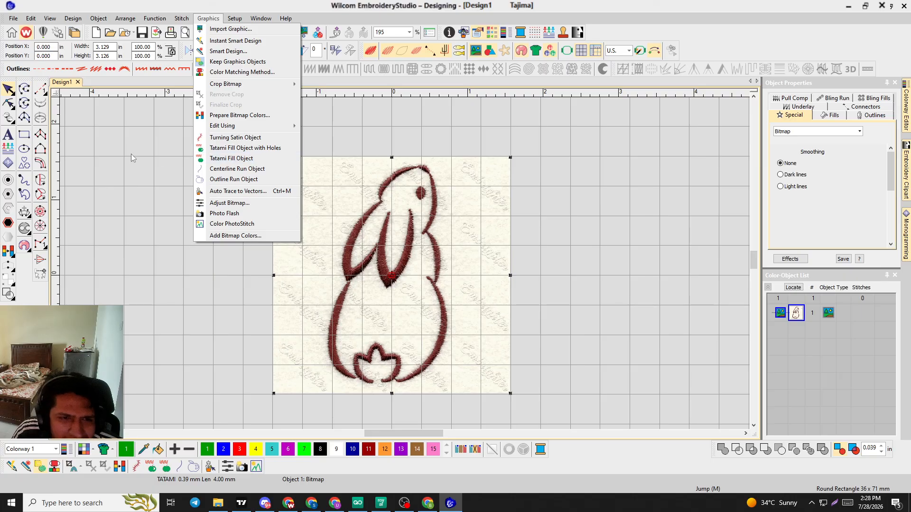
pyautogui.click(153, 204)
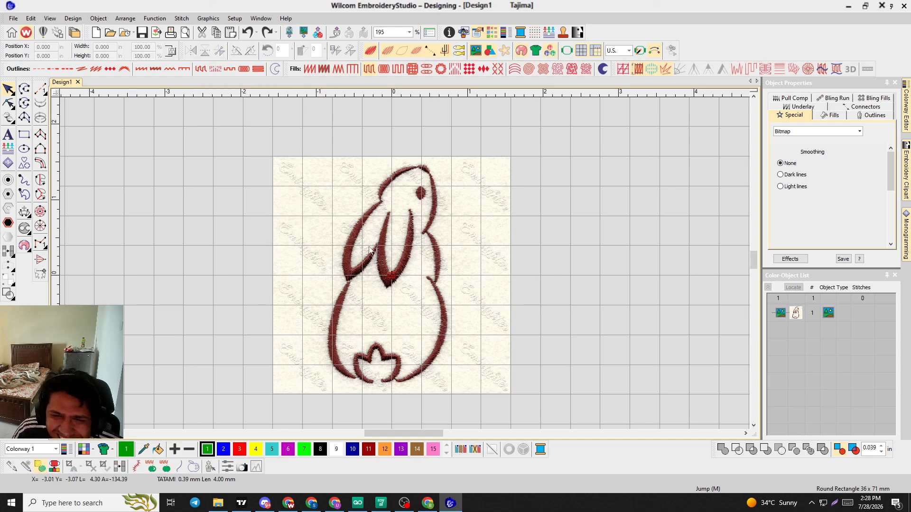
pyautogui.click(472, 210)
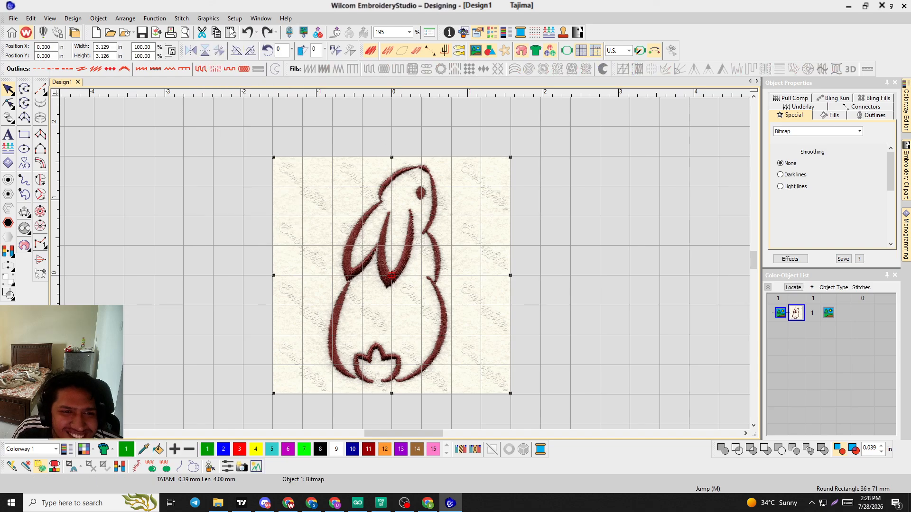
pyautogui.click(235, 16)
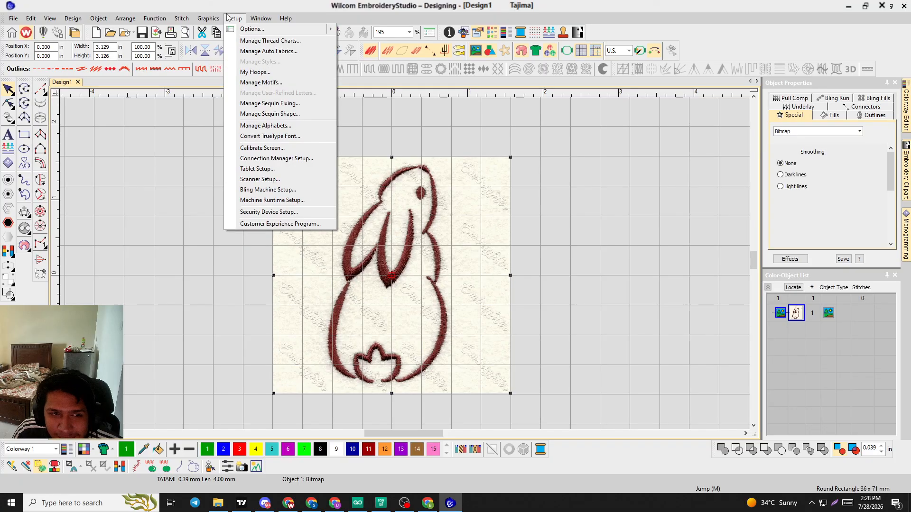
pyautogui.click(239, 19)
pyautogui.click(243, 20)
pyautogui.moveTo(257, 20)
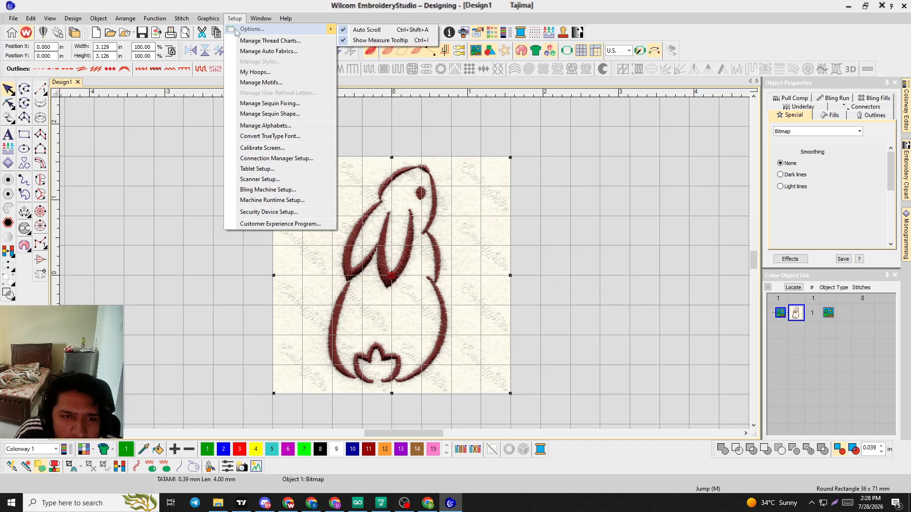
pyautogui.click(237, 29)
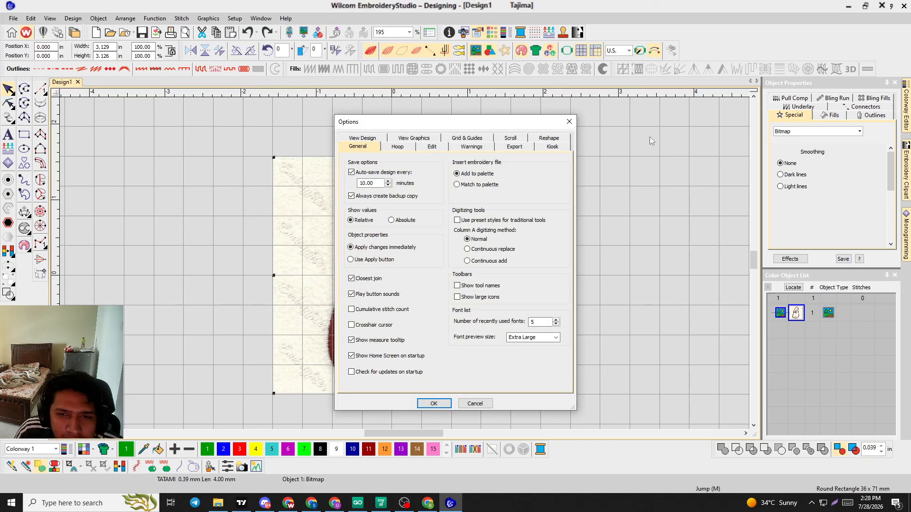
pyautogui.click(569, 121)
# Set the auto-save interval to 4 minutes and turn off button sounds in the general options
pyautogui.click(234, 18)
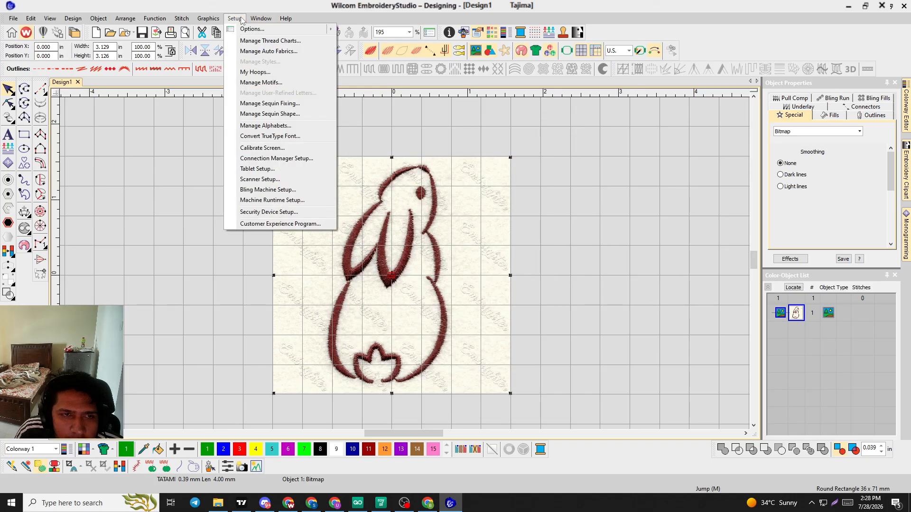
pyautogui.moveTo(246, 33)
pyautogui.click(310, 30)
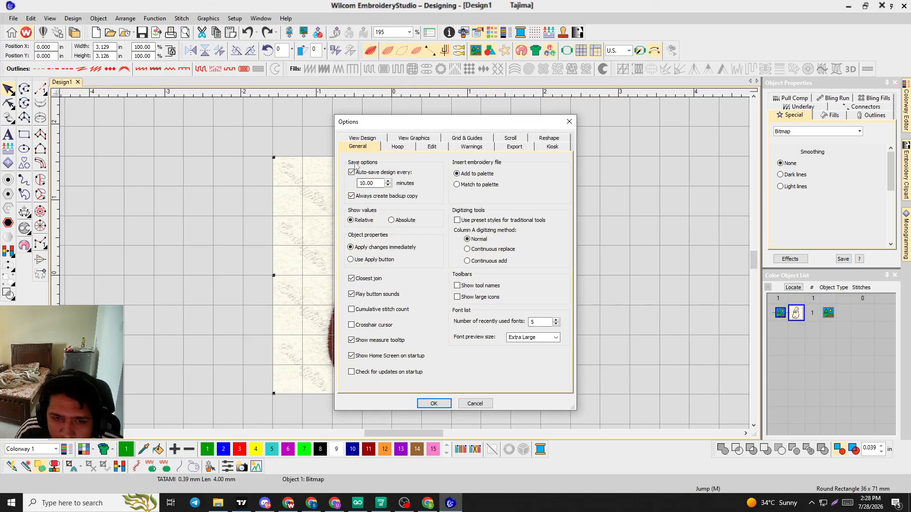
pyautogui.doubleClick(370, 184)
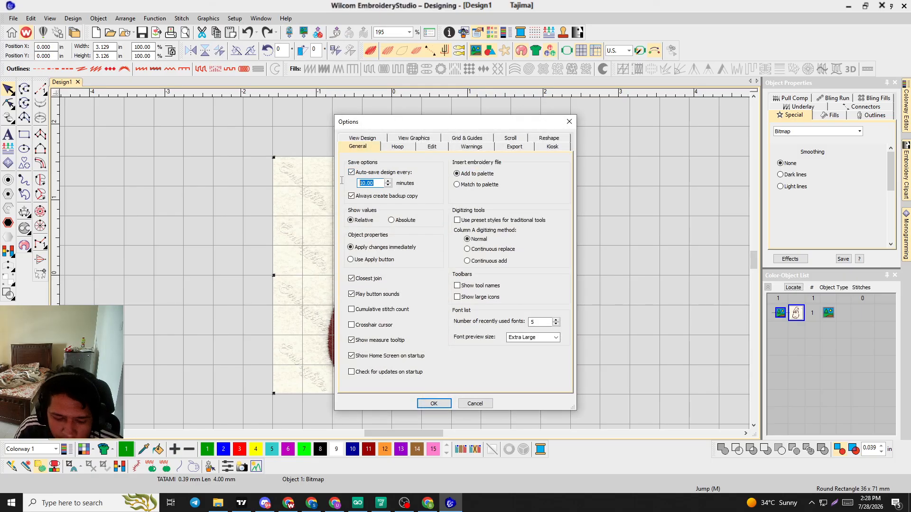
pyautogui.write('4')
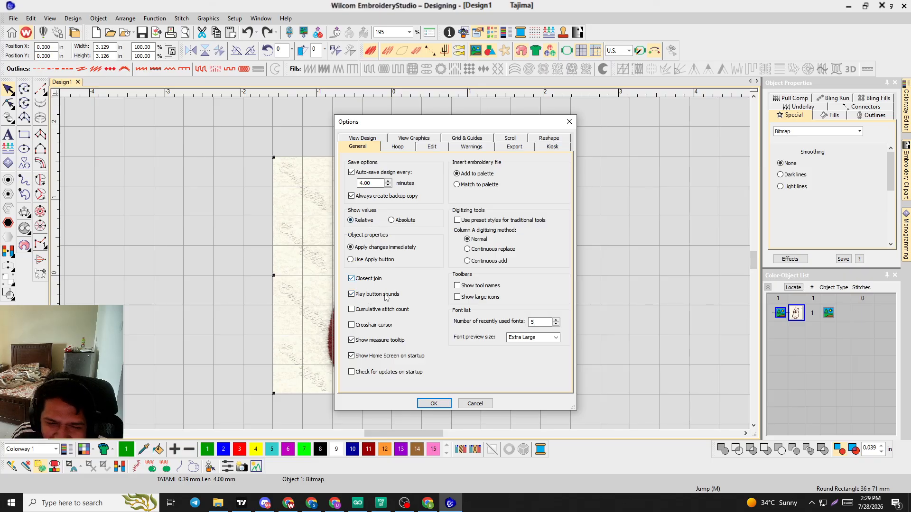
pyautogui.click(386, 294)
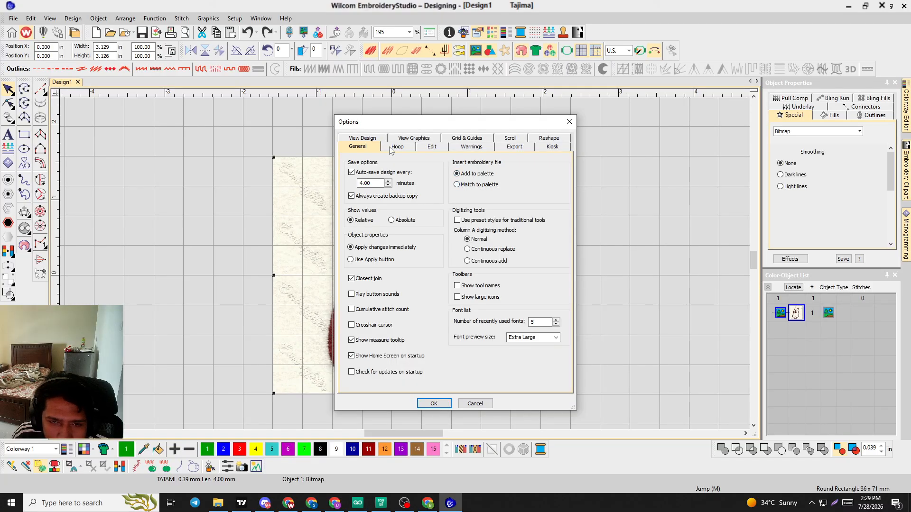
# Review the hoop, edit, warnings, export, kiosk, reshape, scroll, grid and guides, graphics view and design view options
pyautogui.click(404, 149)
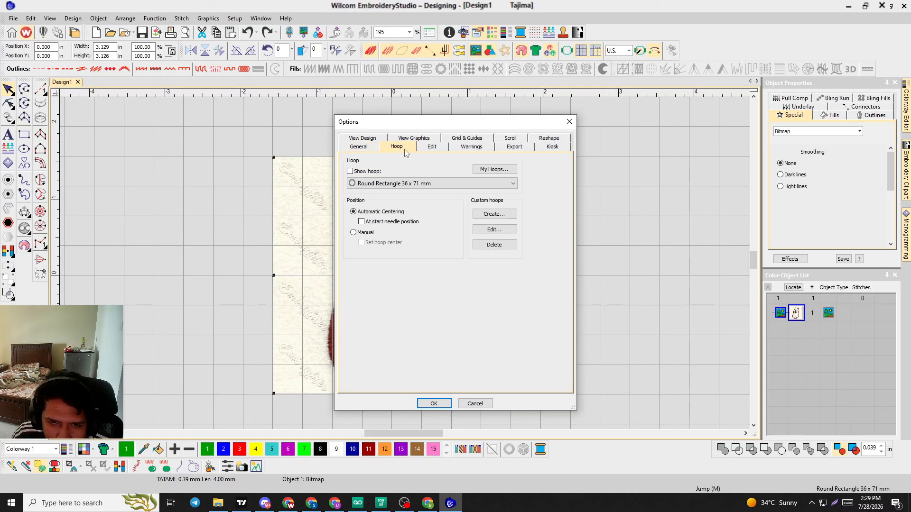
pyautogui.click(432, 148)
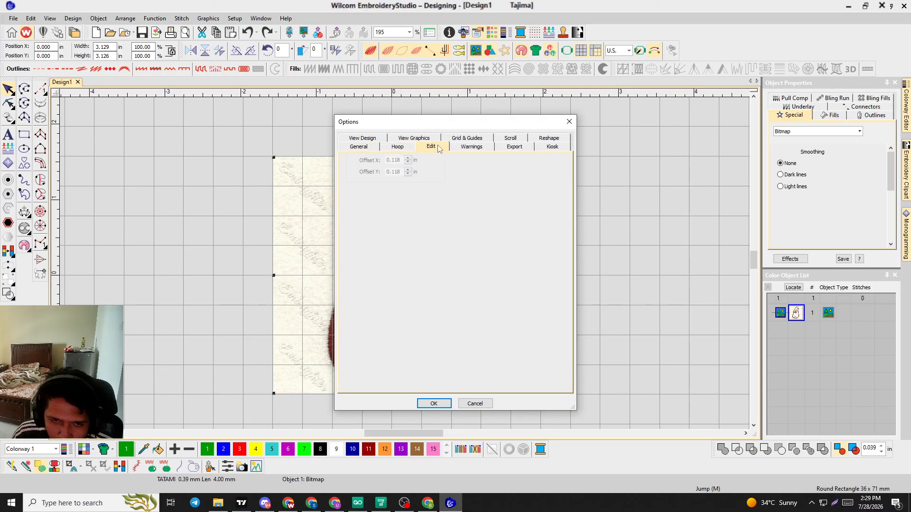
pyautogui.click(472, 150)
pyautogui.click(514, 148)
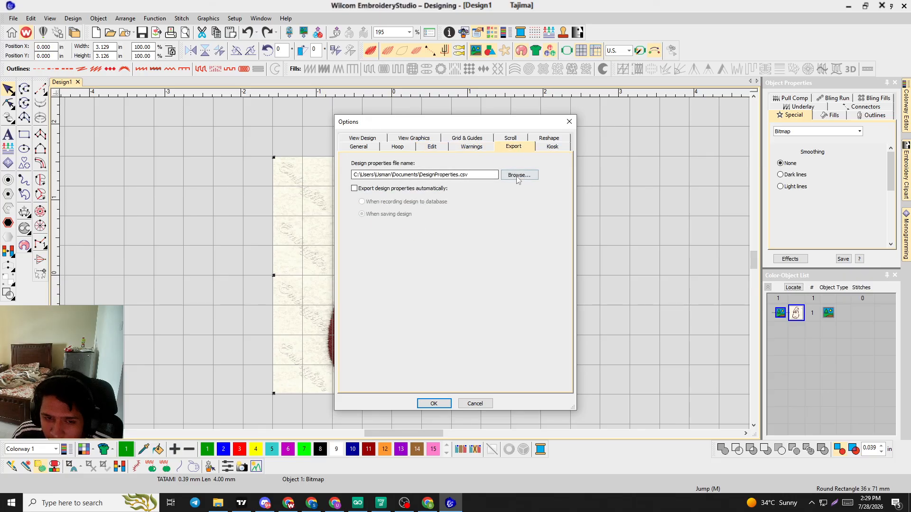
pyautogui.click(549, 149)
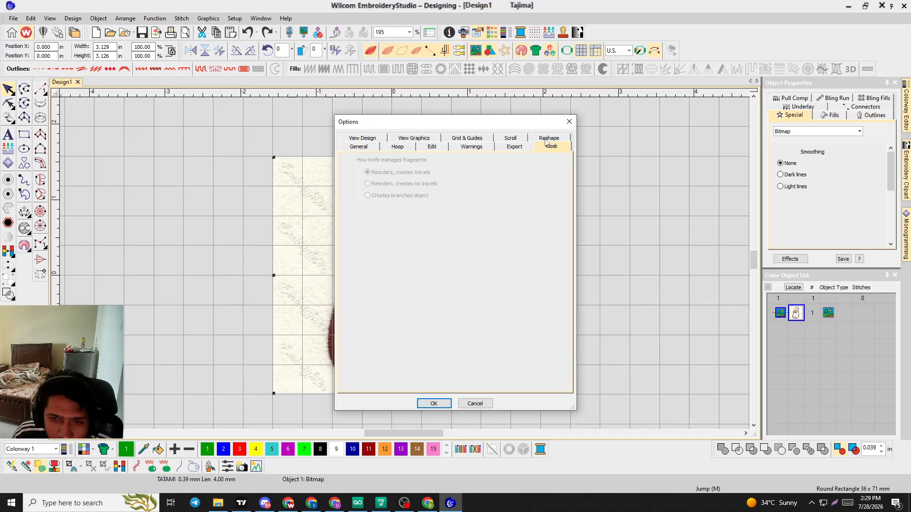
pyautogui.click(549, 139)
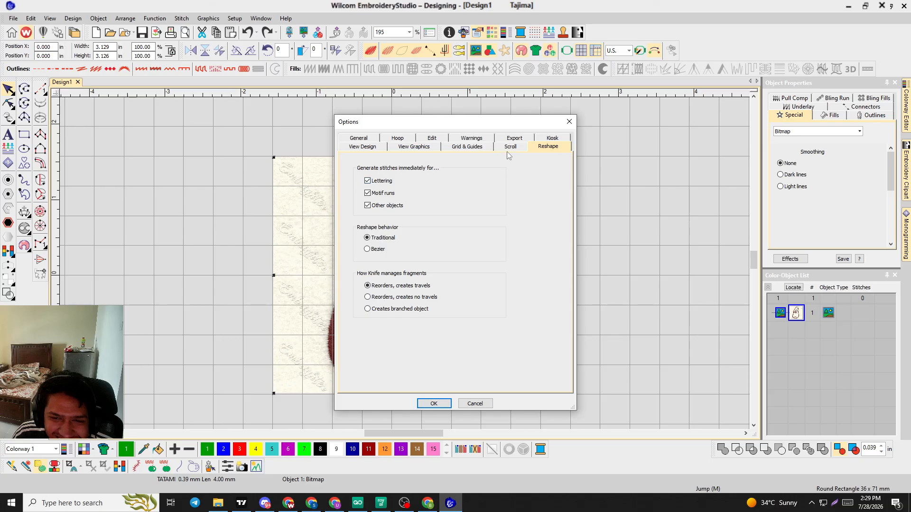
pyautogui.click(507, 149)
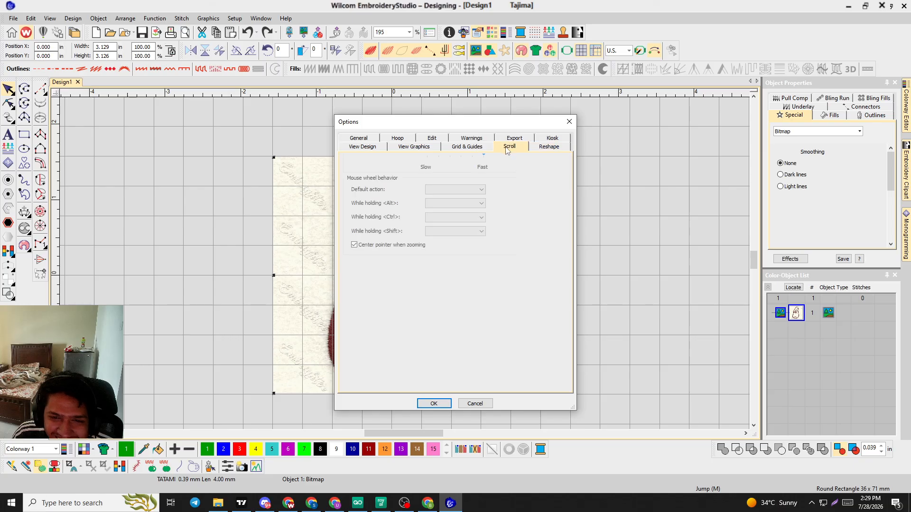
pyautogui.click(471, 148)
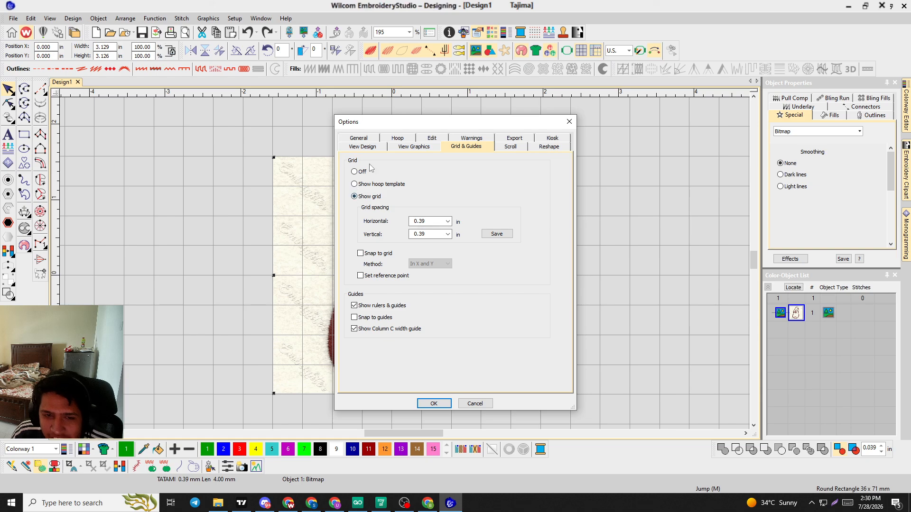
pyautogui.click(420, 141)
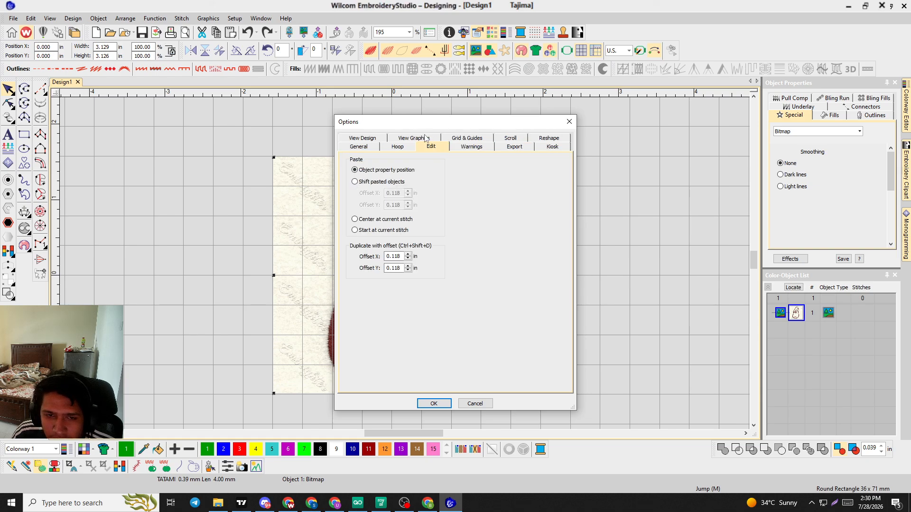
pyautogui.click(424, 138)
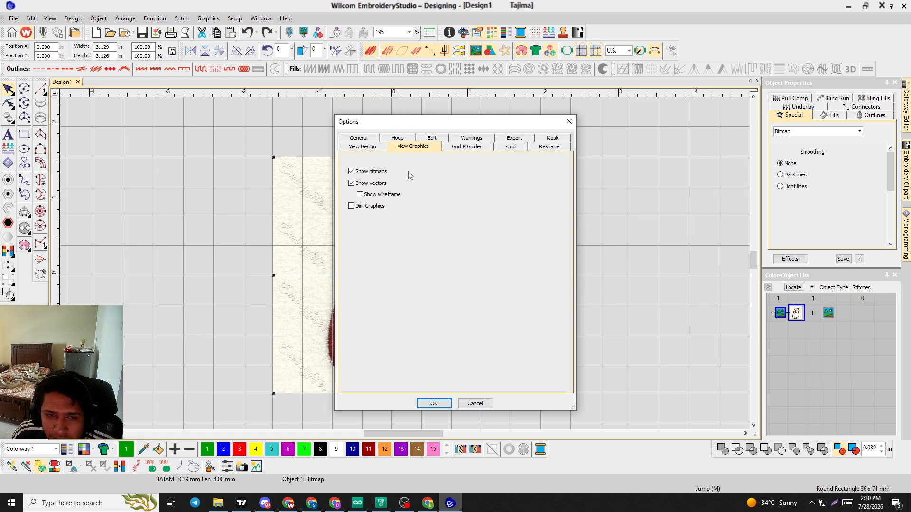
pyautogui.click(370, 147)
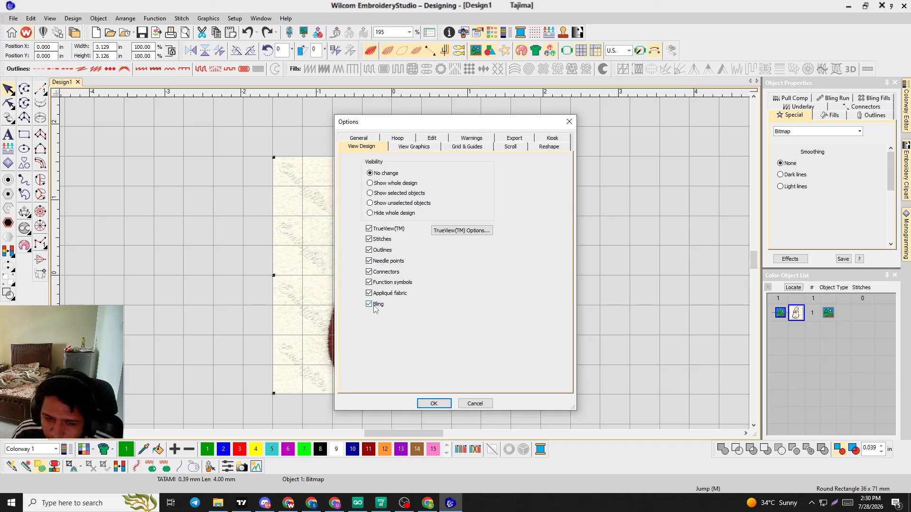
# Apply the program options and deselect the bunny bitmap
pyautogui.click(434, 403)
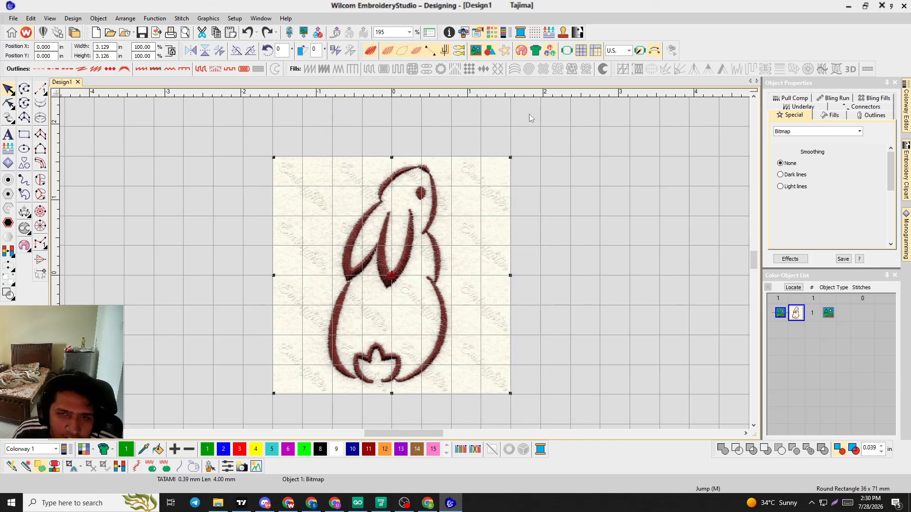
pyautogui.click(529, 114)
pyautogui.click(234, 18)
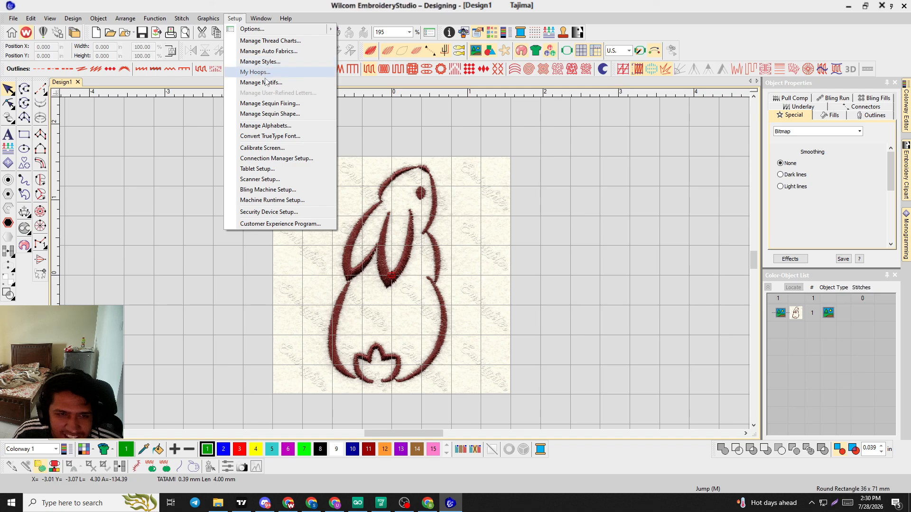
pyautogui.click(260, 20)
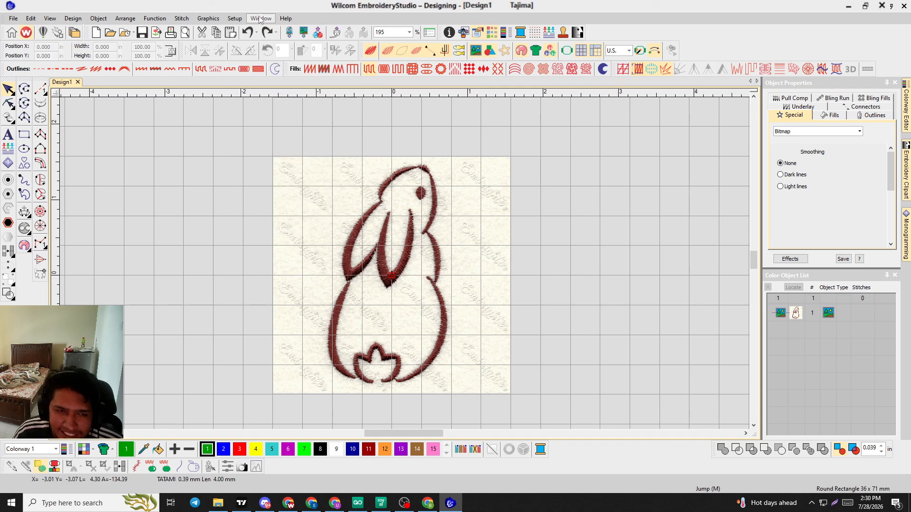
pyautogui.click(261, 20)
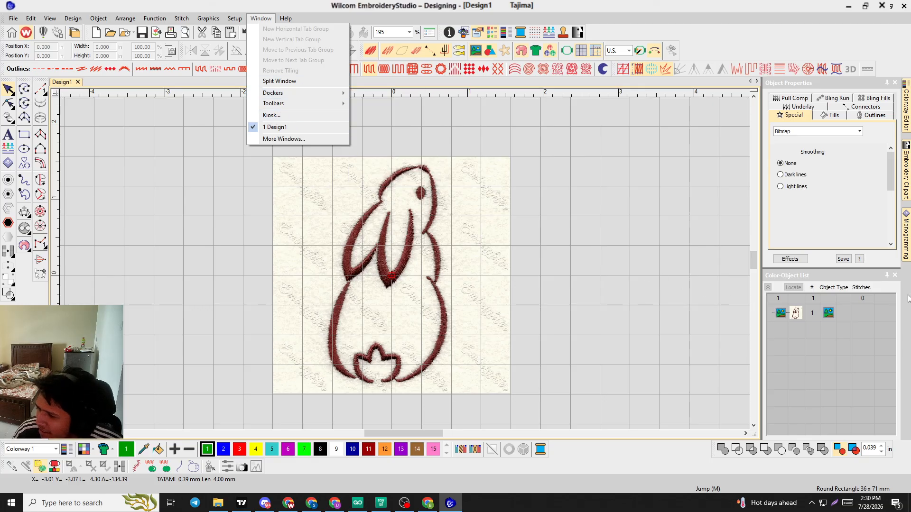
pyautogui.click(597, 280)
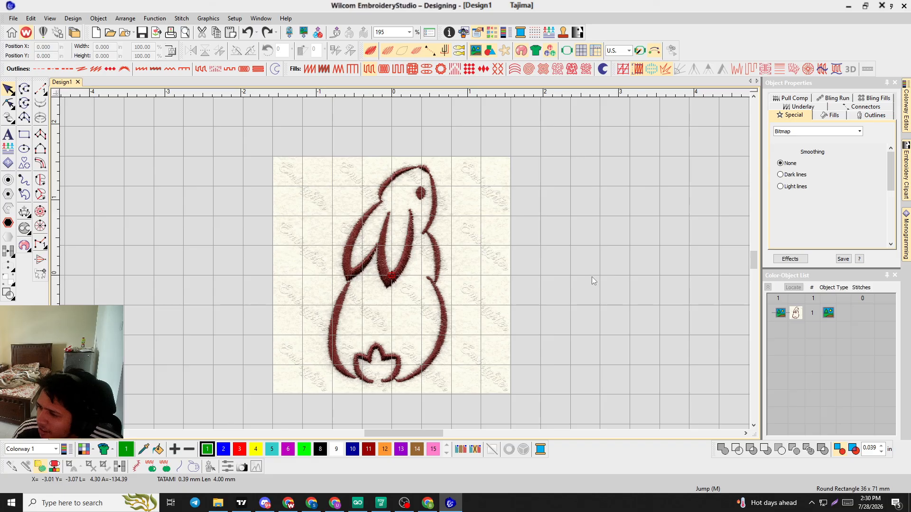